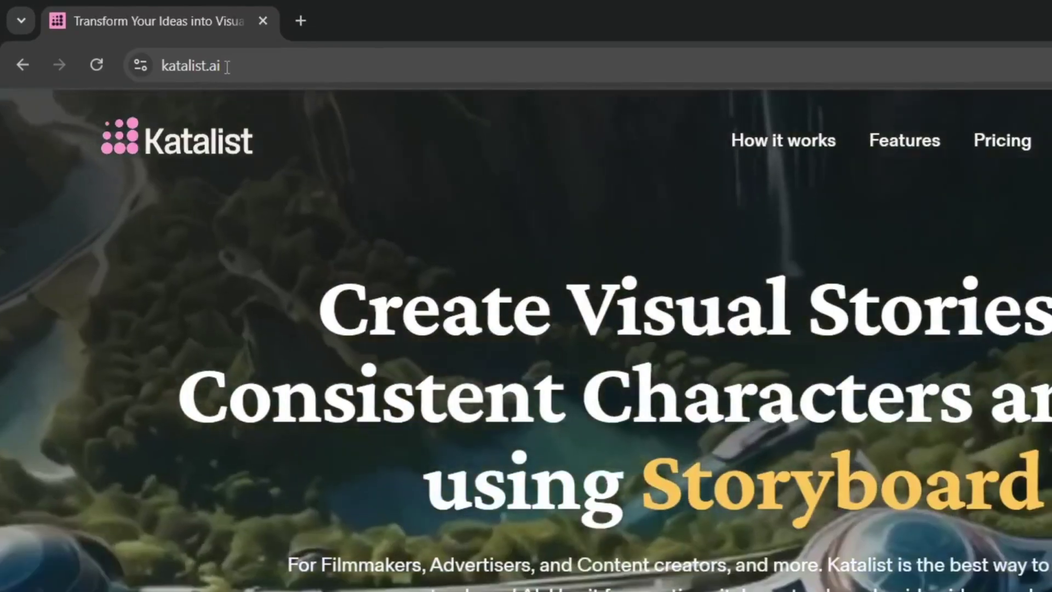
click(227, 66)
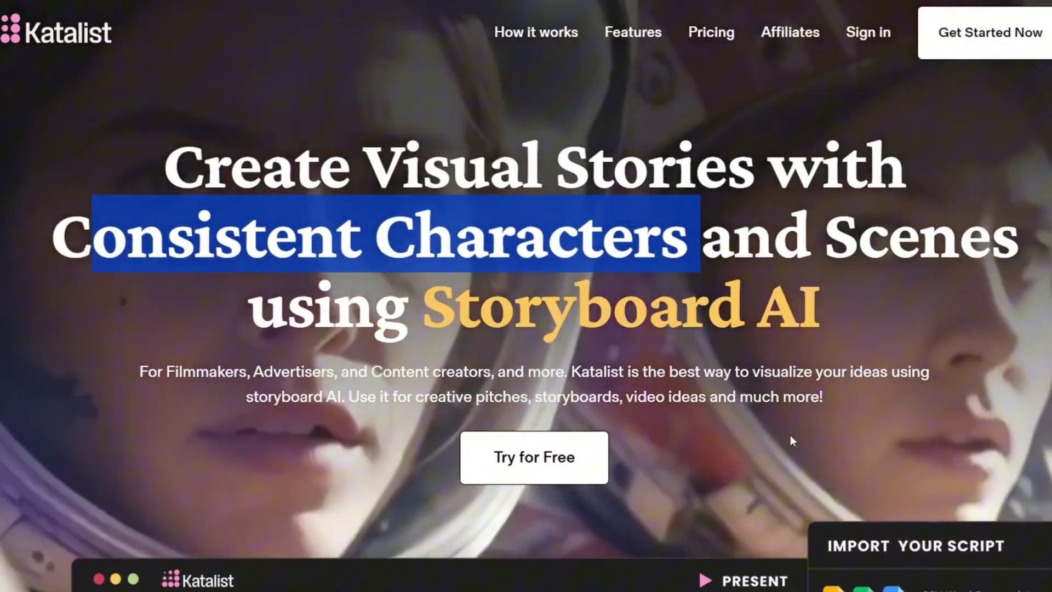
scroll(790, 435, down, 5)
scroll(613, 309, up, 2)
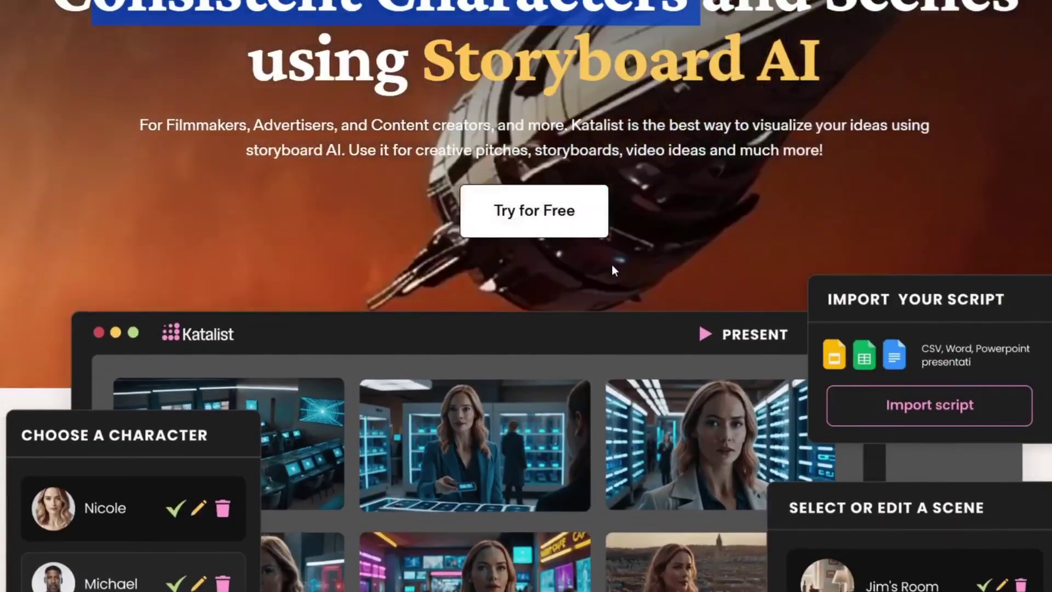
scroll(597, 263, down, 10)
scroll(590, 267, down, 2)
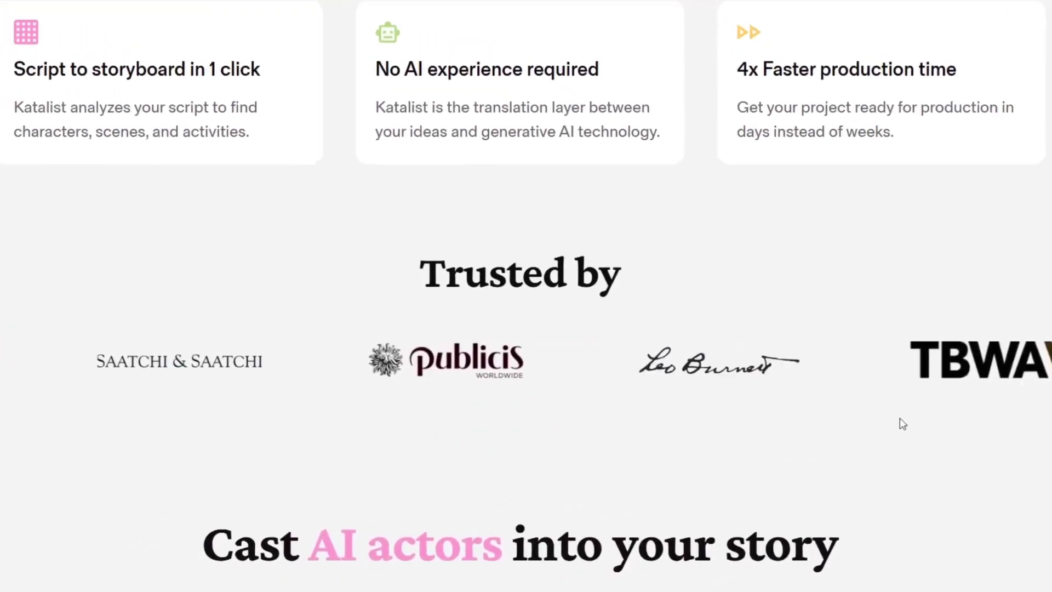
scroll(937, 415, up, 10)
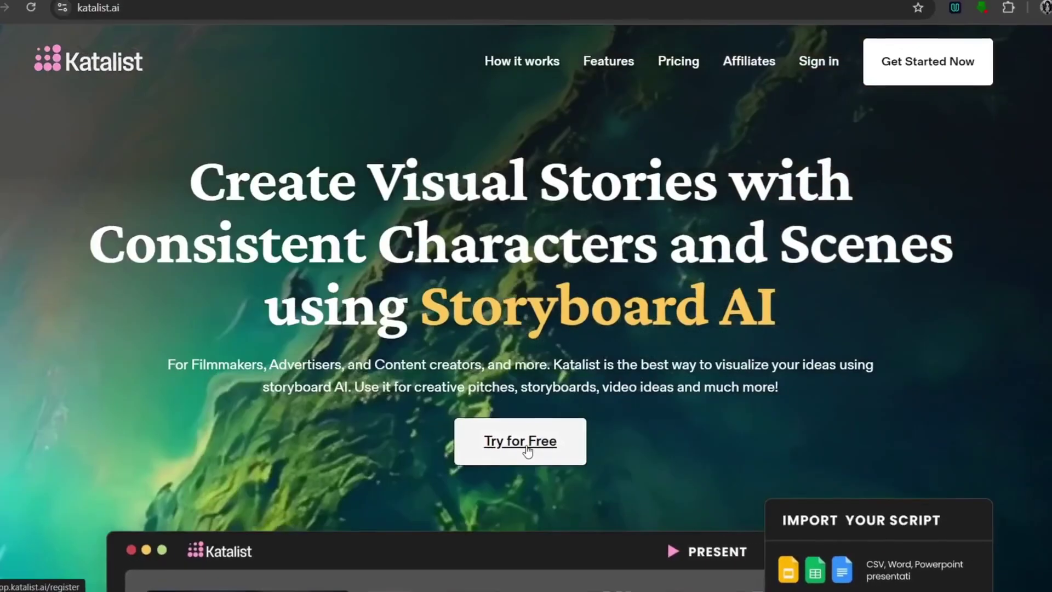
Create a free Katalist account with Google and browse the home page's story templates
click(527, 451)
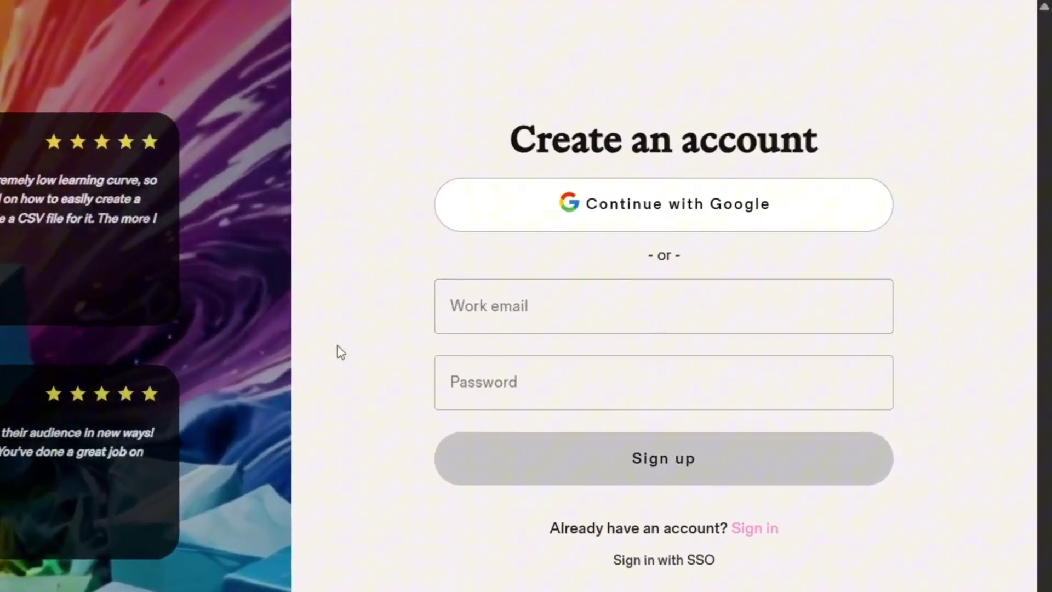
click(547, 207)
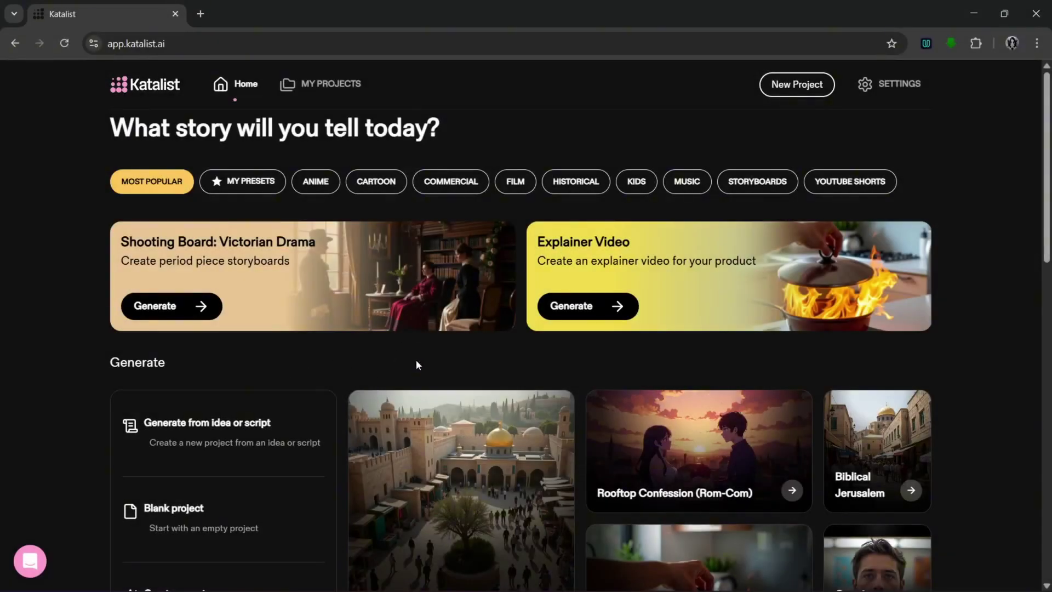
scroll(813, 433, down, 15)
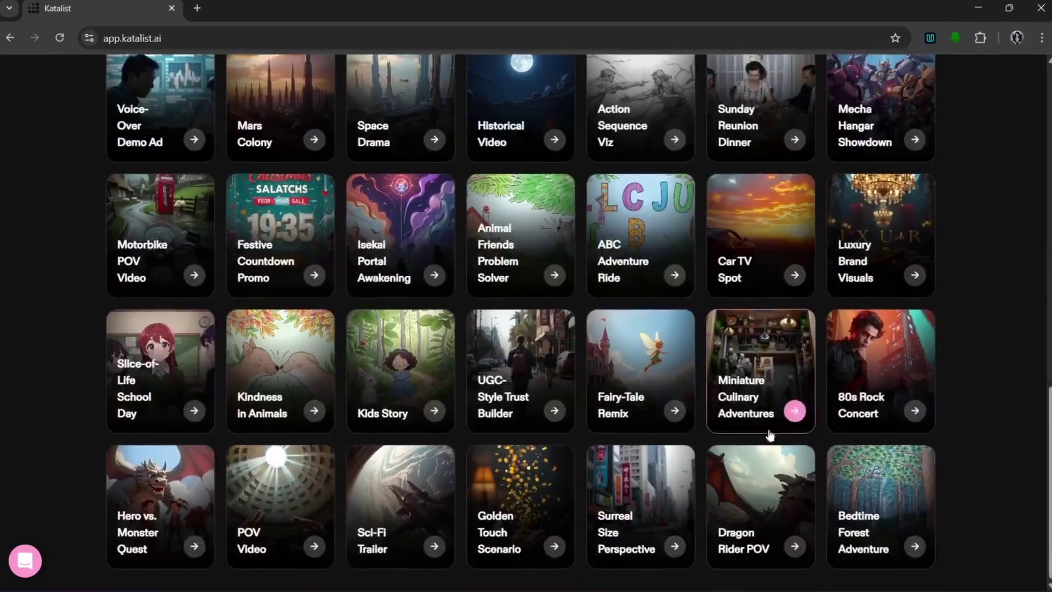
scroll(713, 350, up, 8)
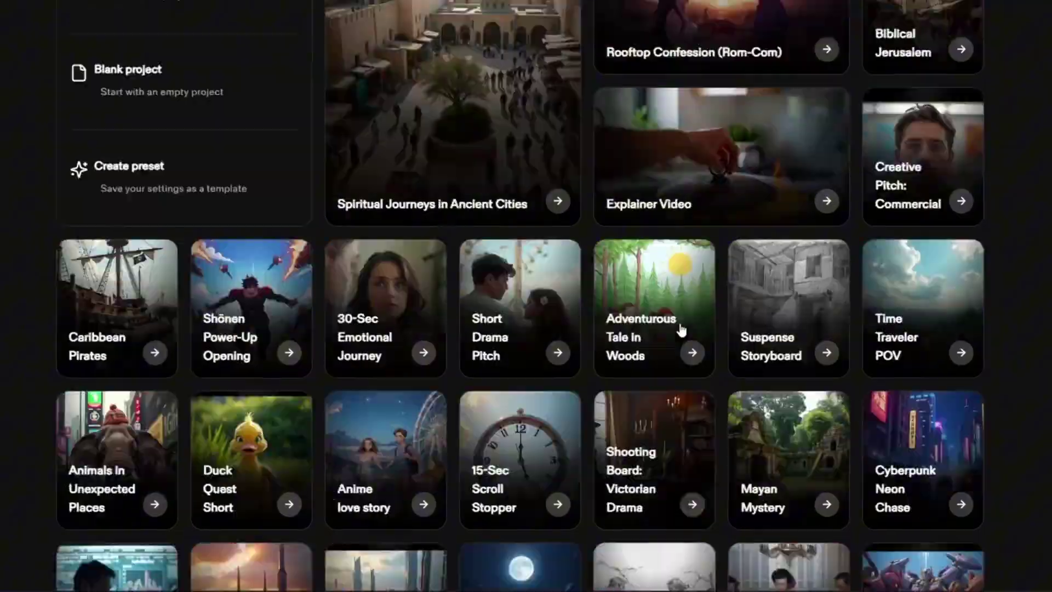
scroll(681, 329, up, 5)
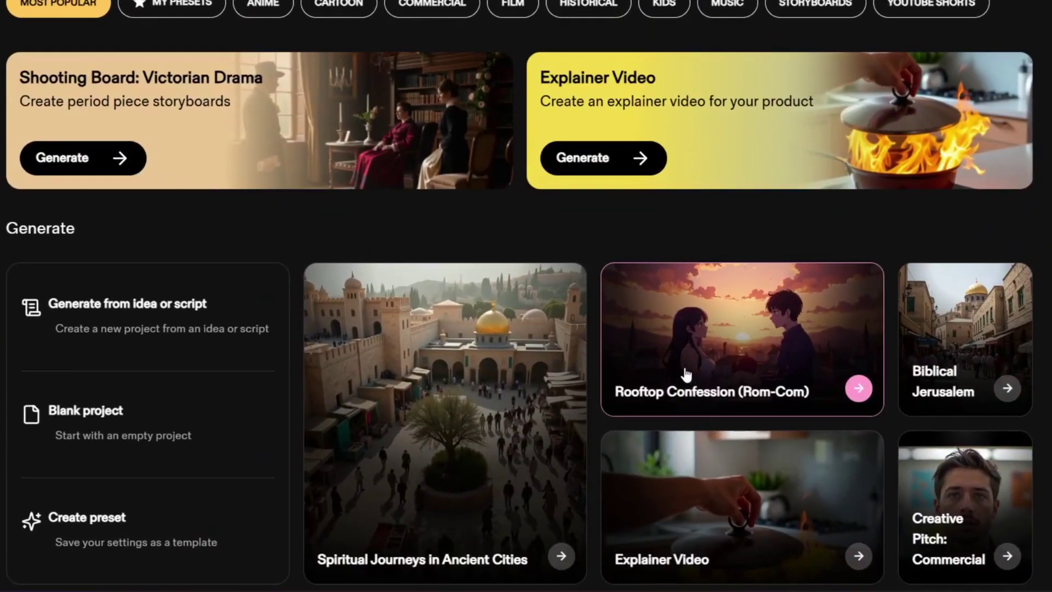
scroll(291, 340, up, 2)
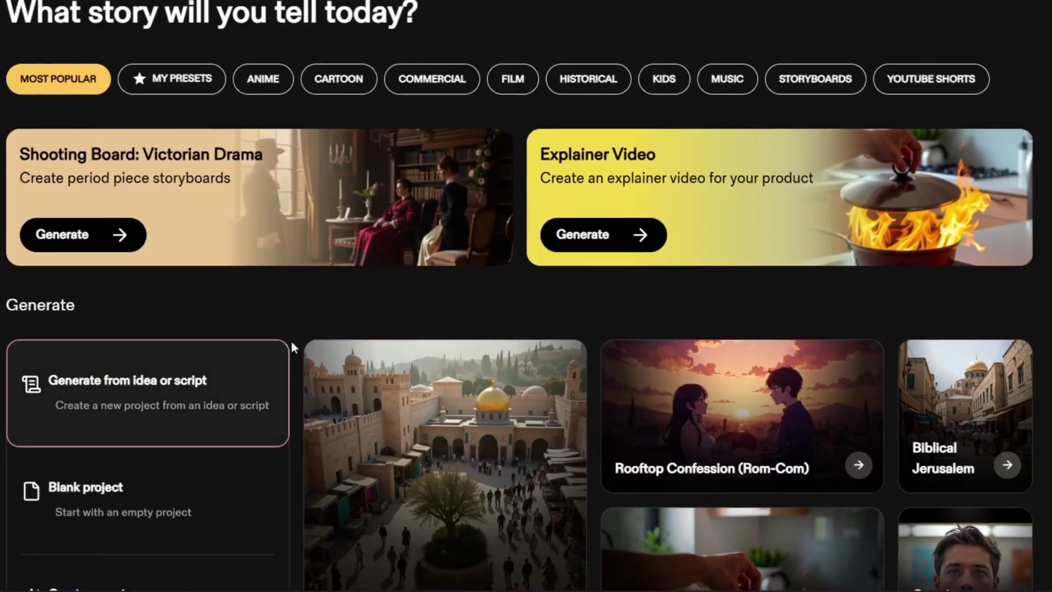
scroll(451, 316, down, 1)
scroll(451, 315, down, 2)
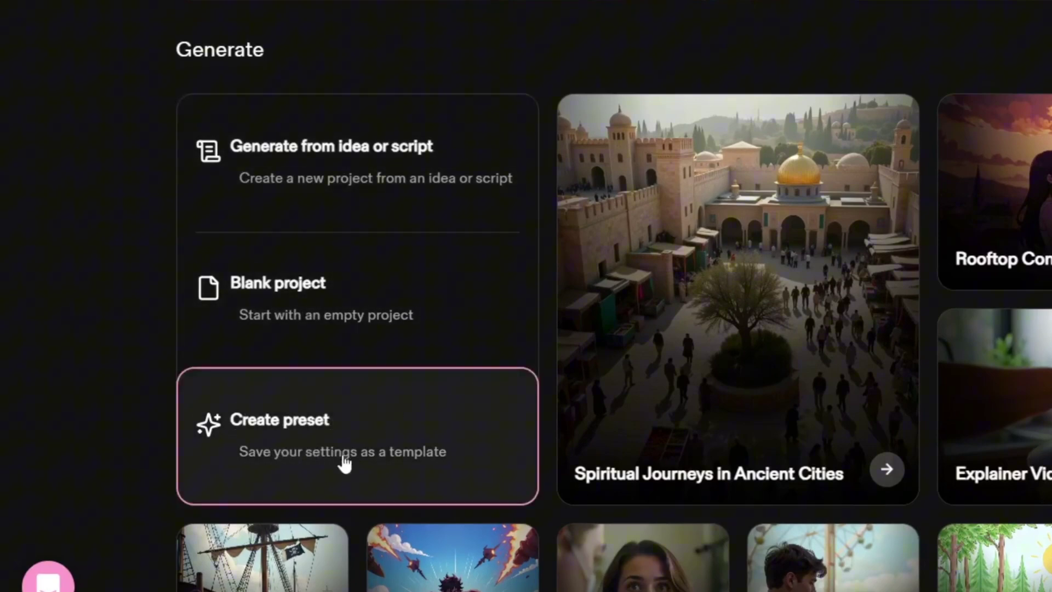
scroll(504, 431, up, 4)
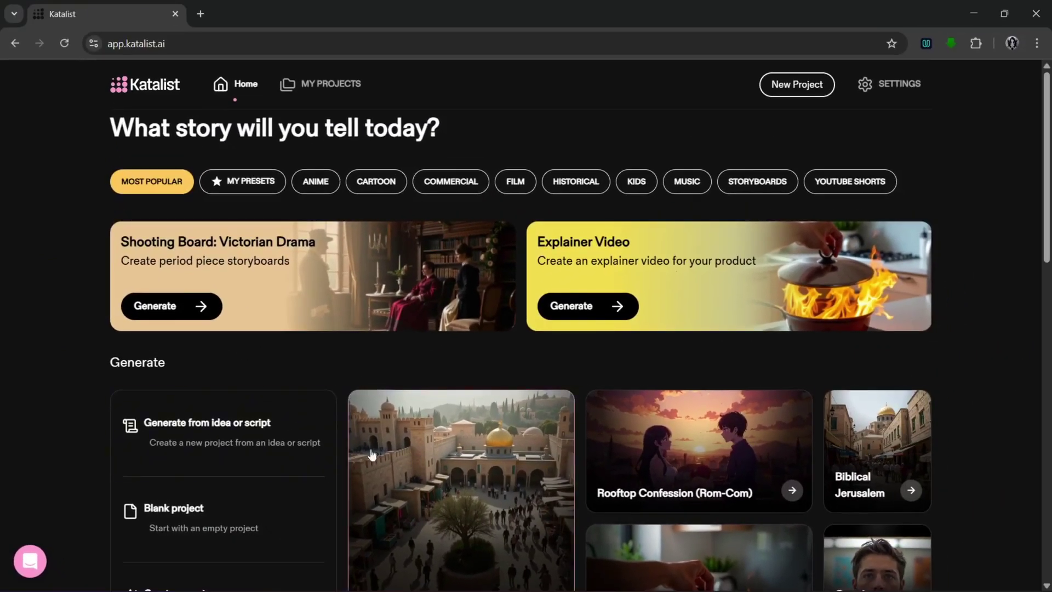
scroll(219, 338, down, 2)
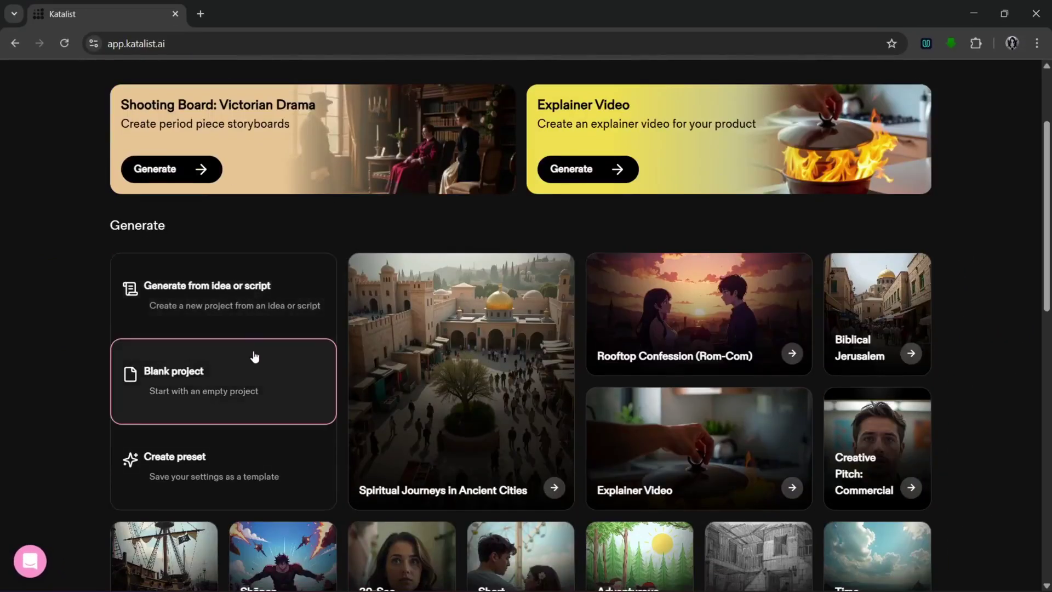
Start a project from an idea, replacing the sample prompt with a scientist-sells-sugar-to-cure-illness story
click(267, 300)
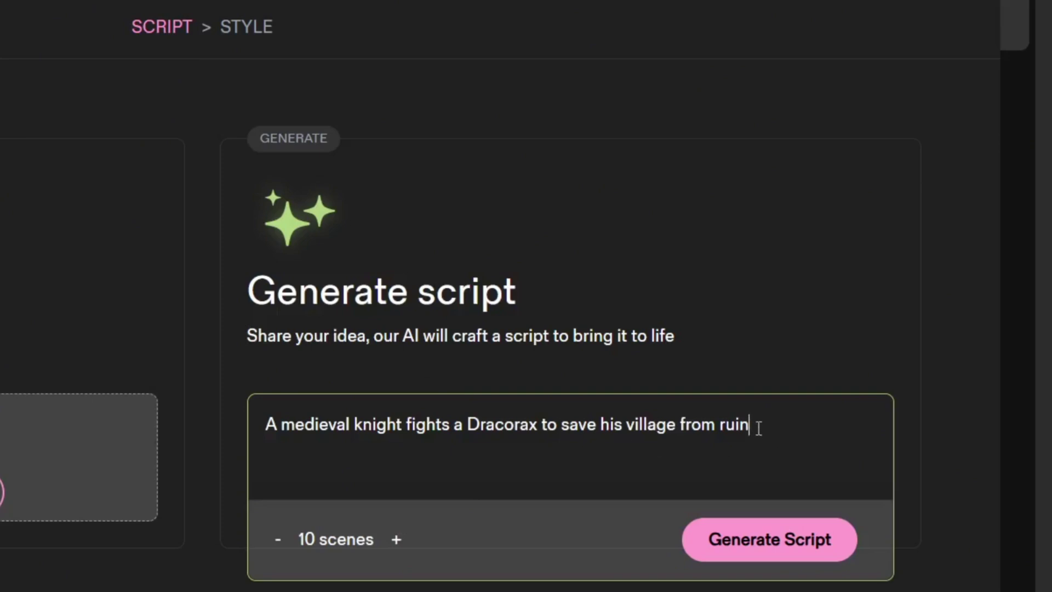
key(ctrl+a)
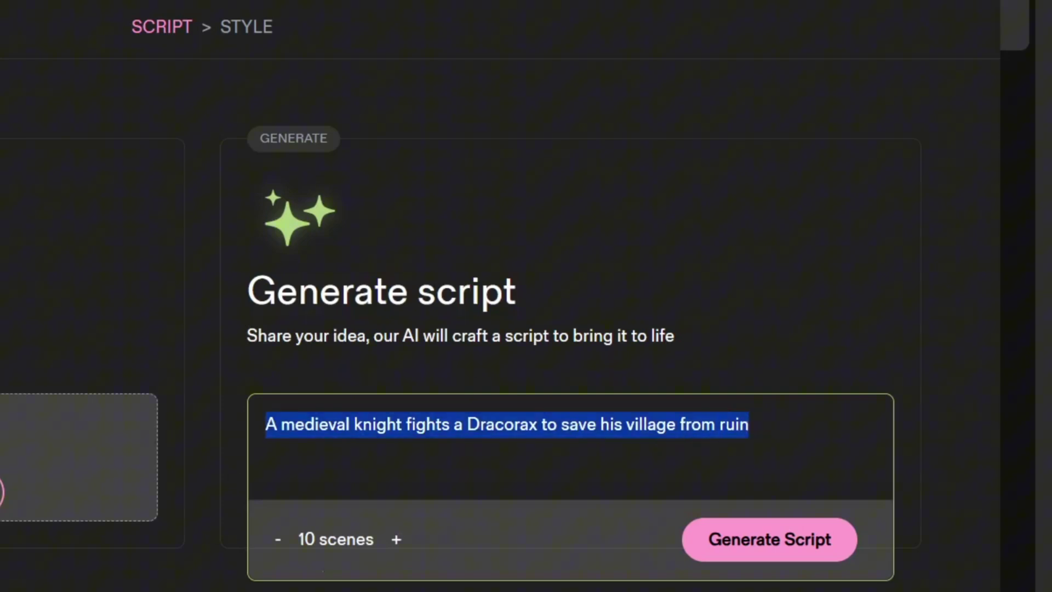
text(A story about how a scientict makes and sells granulated sugar in hiw lab to cure his illness.)
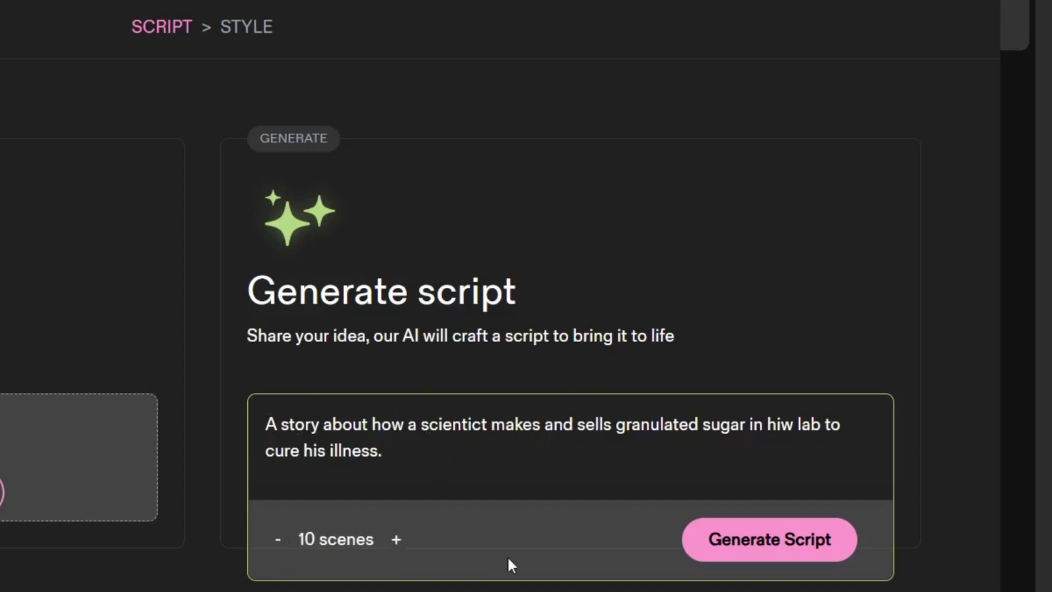
Generate the ten-scene script 'The Sweet Solution', then add 'with his student' after 'lab' in the idea
click(781, 554)
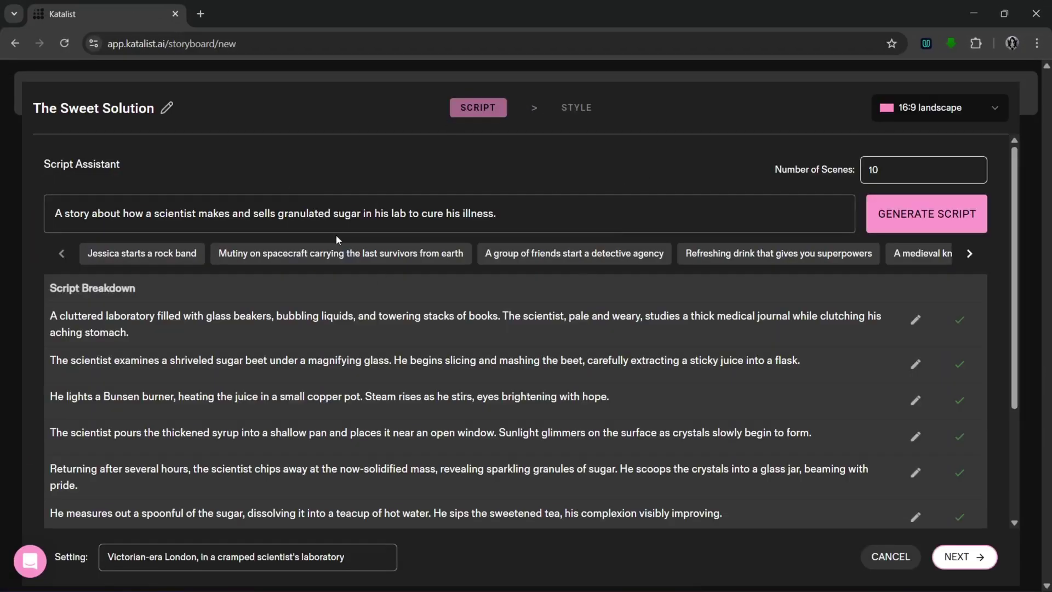
scroll(631, 389, down, 3)
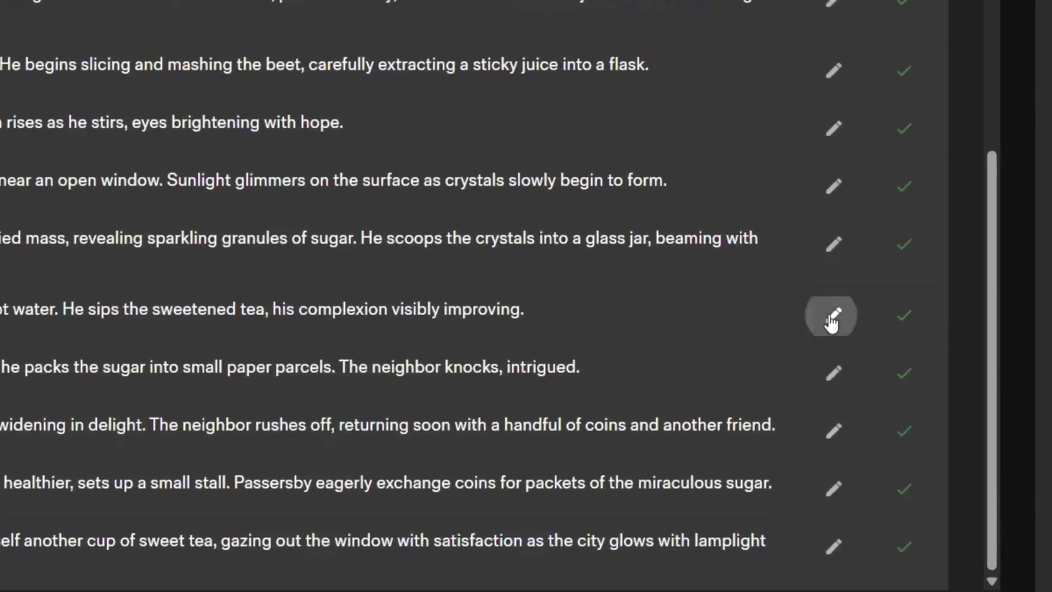
click(915, 357)
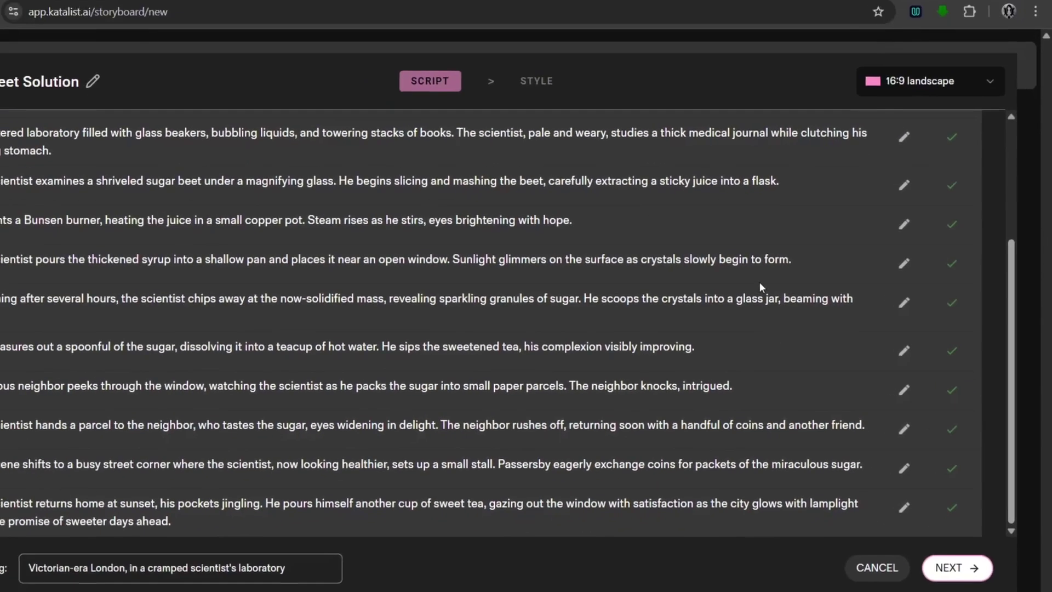
scroll(195, 241, up, 10)
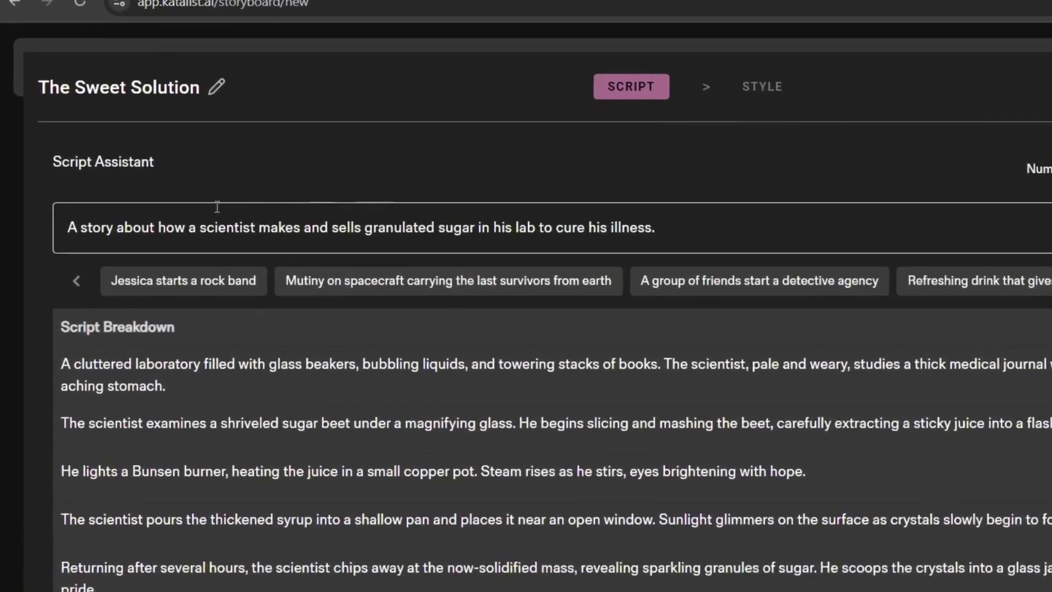
mouse_move(785, 239)
mouse_down()
mouse_move(14, 208)
mouse_move(789, 235)
mouse_up()
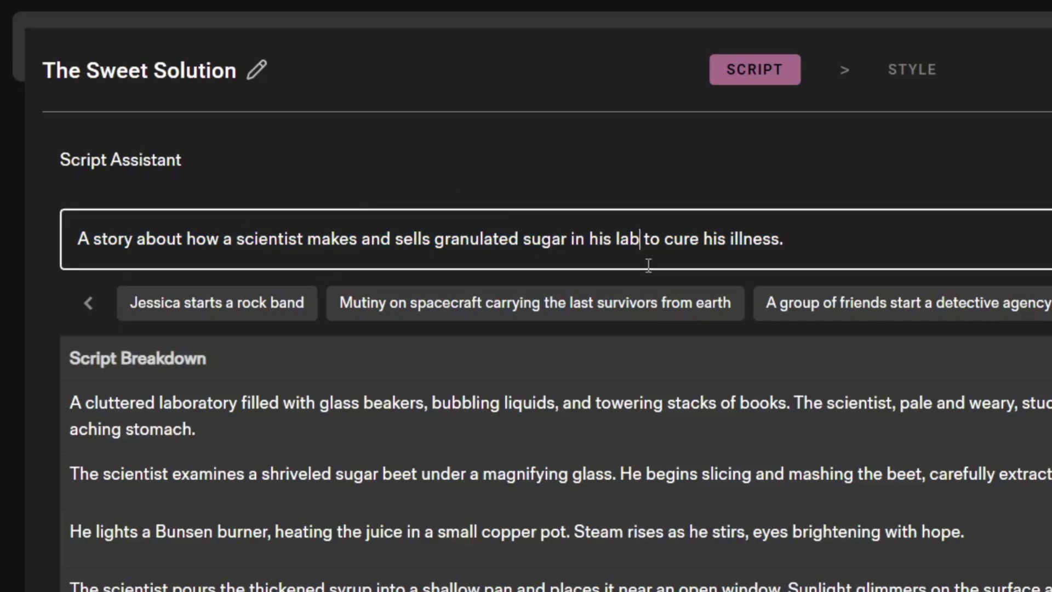
text(with his student)
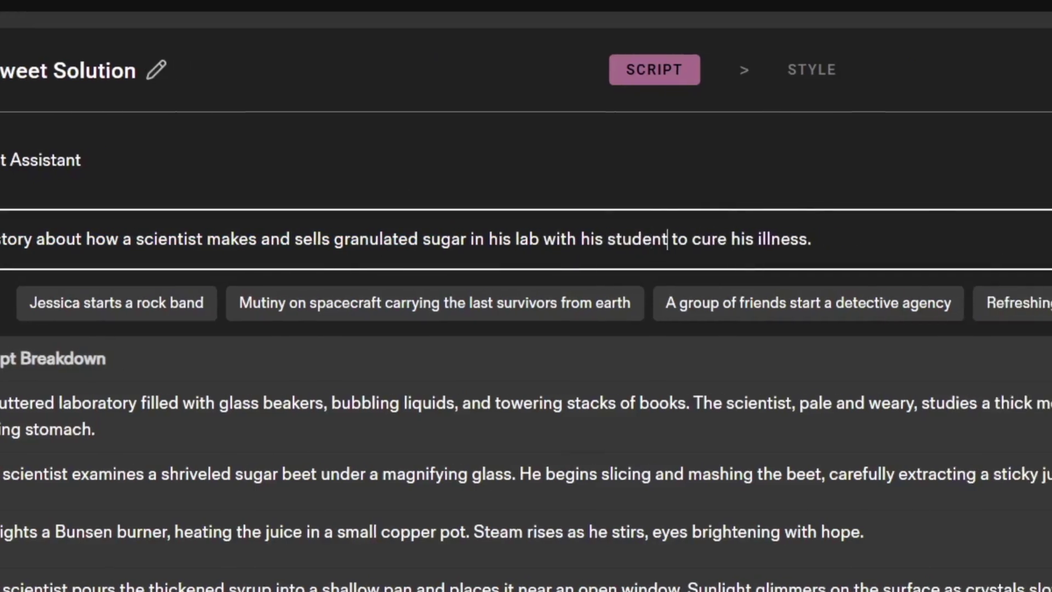
Regenerate the script from the revised idea and review its scenes
click(827, 239)
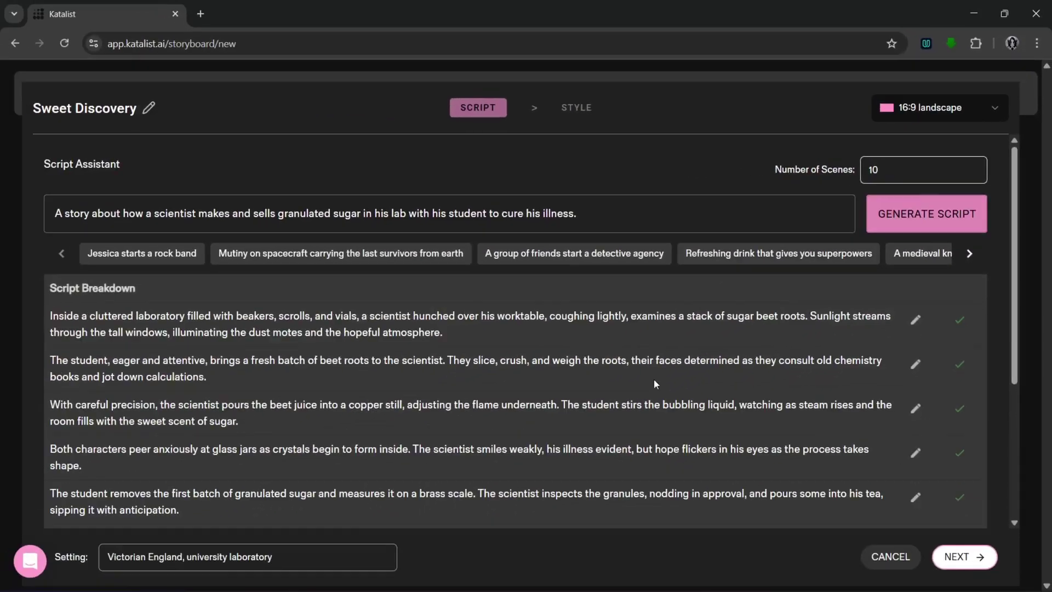
scroll(655, 350, down, 5)
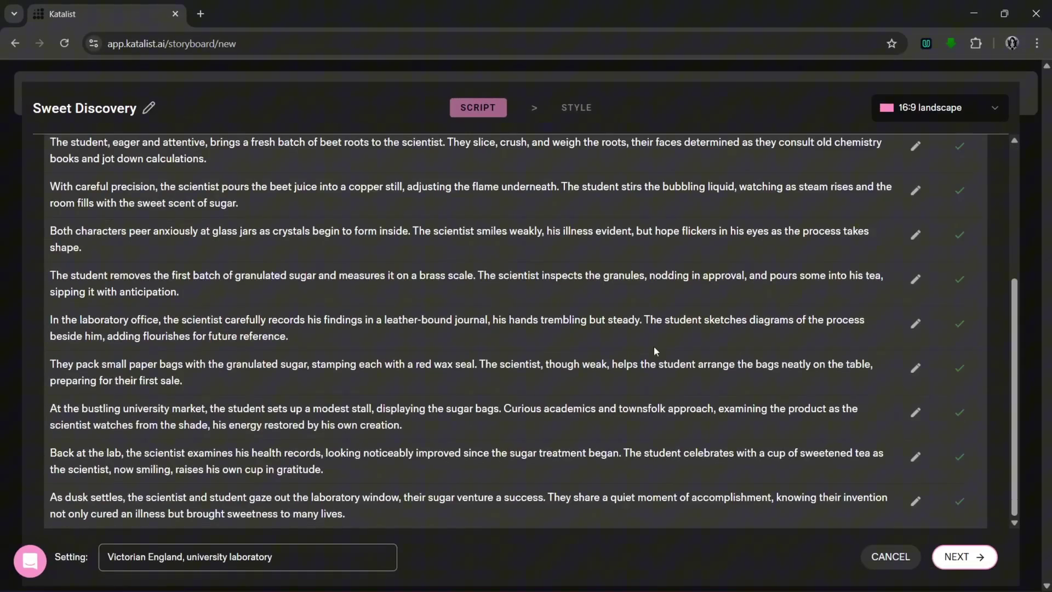
click(914, 280)
click(959, 295)
scroll(323, 296, up, 5)
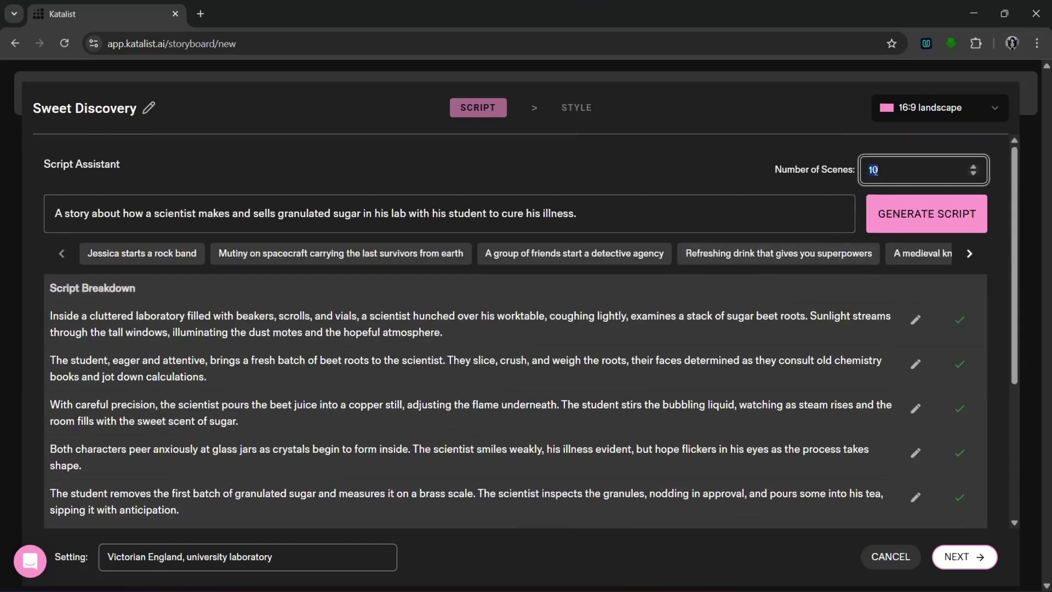
scroll(682, 341, down, 5)
scroll(683, 341, up, 5)
Keep 16:9 landscape and set the setting to 'Los Angeles USA, Highschool laboratory'
click(939, 108)
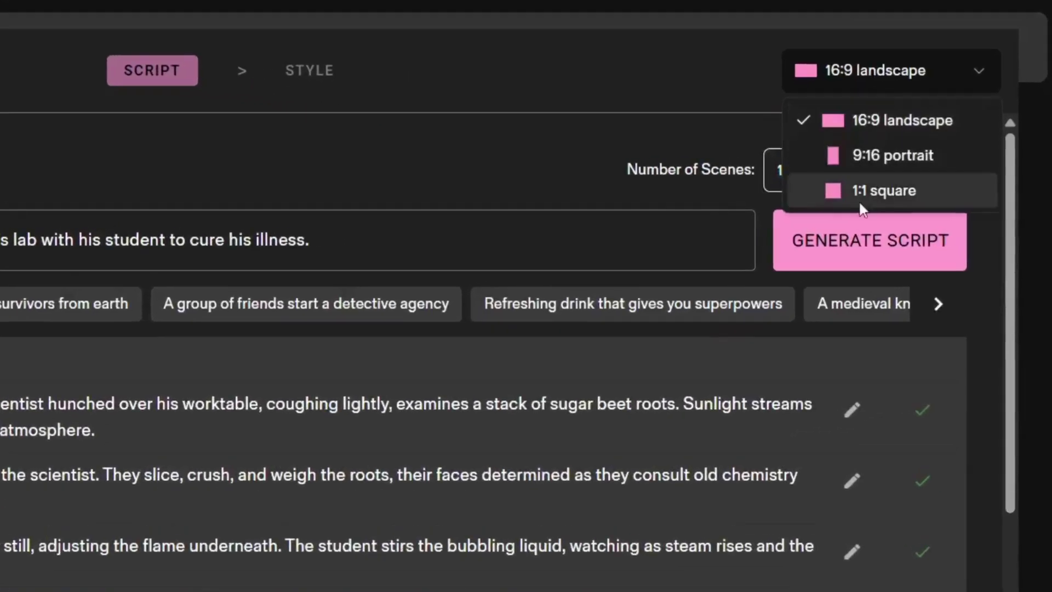
click(855, 124)
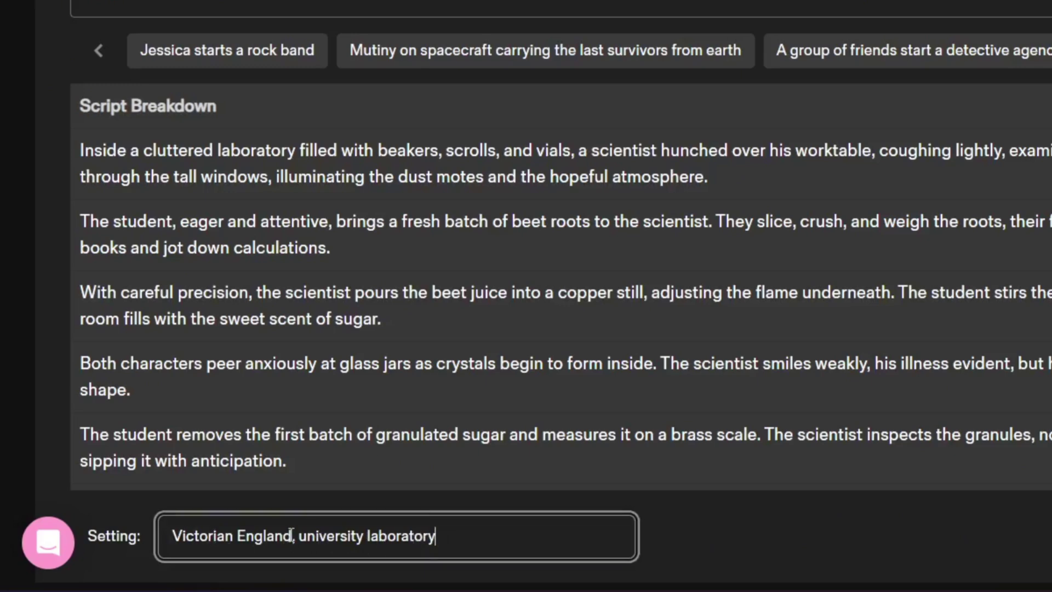
text(Los Angeles USA, )
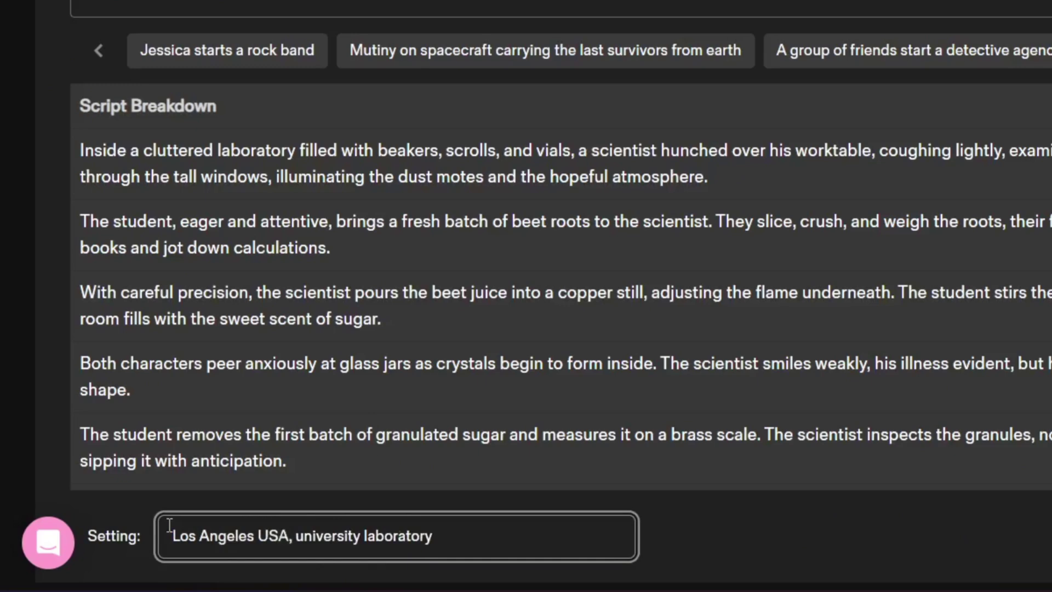
text(Highschool)
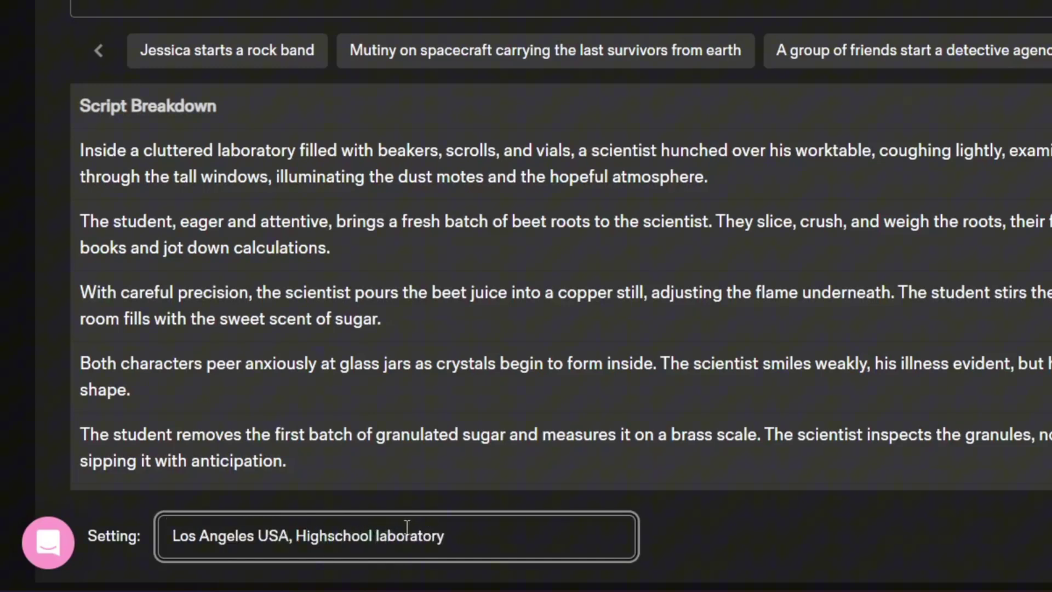
click(680, 528)
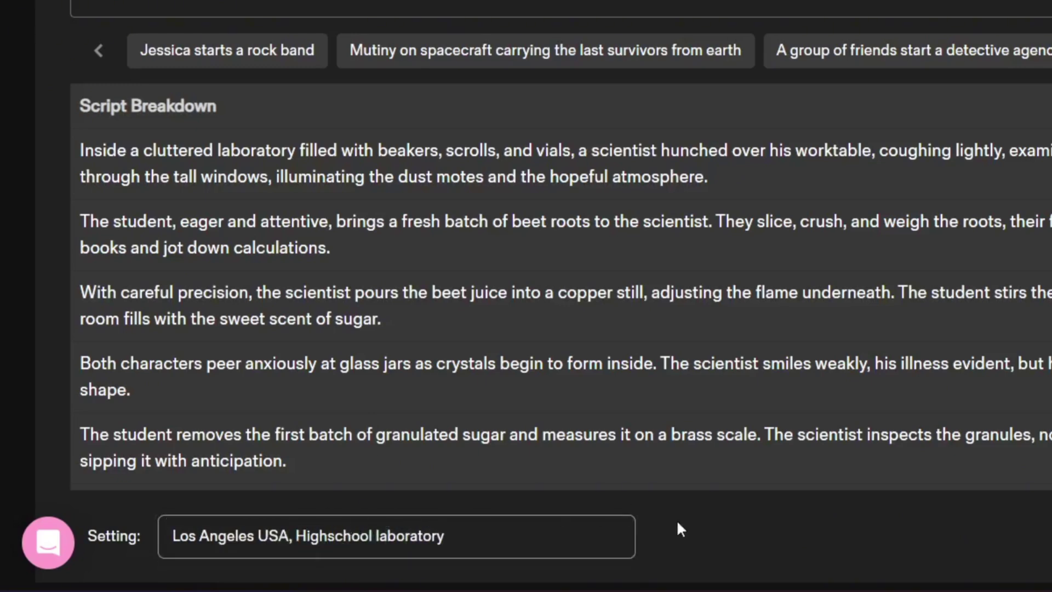
scroll(797, 408, down, 5)
scroll(925, 248, up, 5)
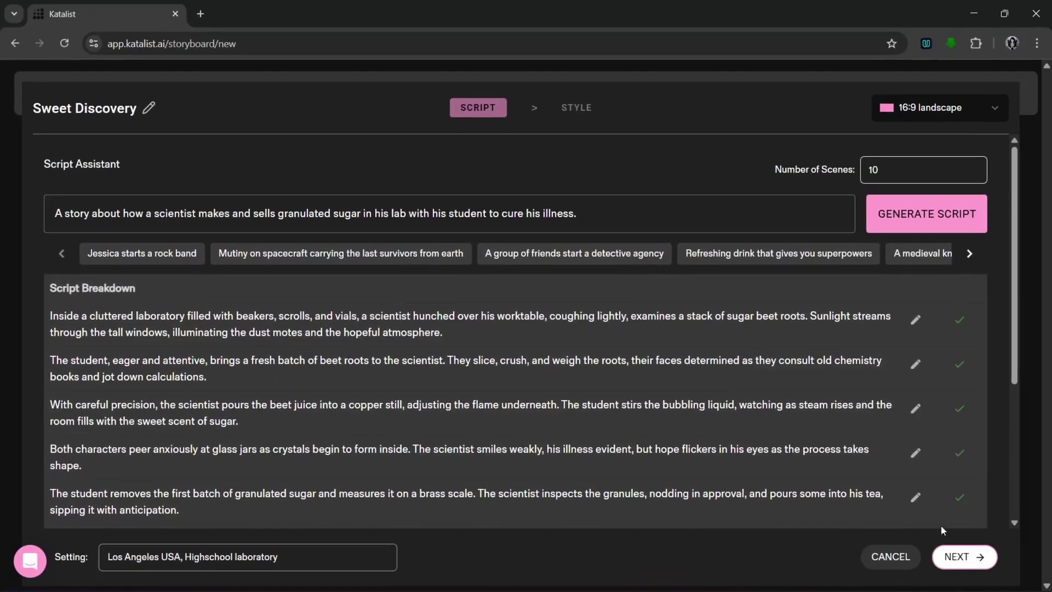
Move to style selection, keep the Cinematic style, and create the project
click(957, 556)
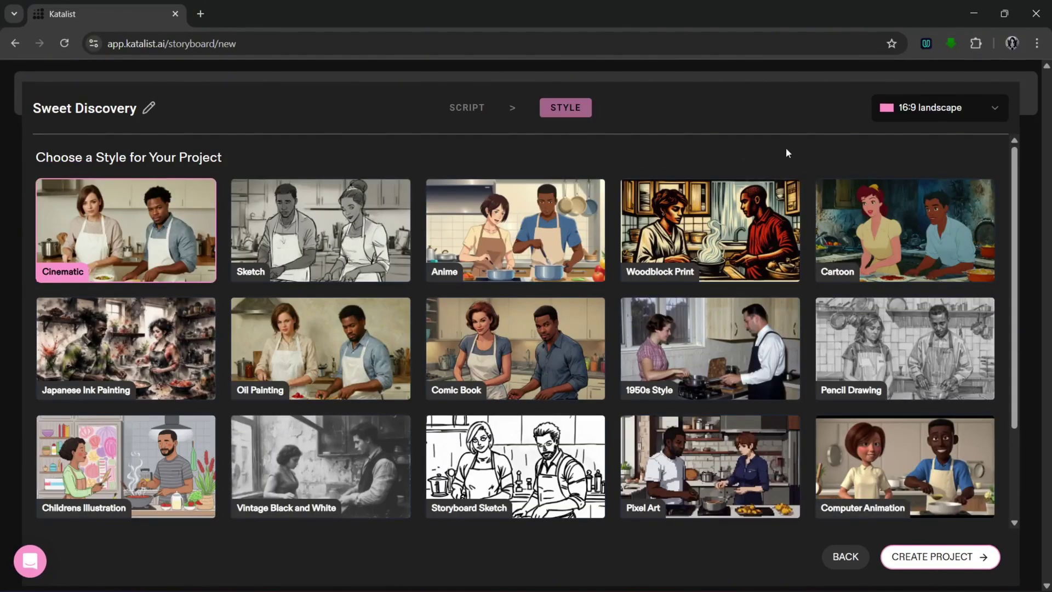
scroll(485, 364, down, 3)
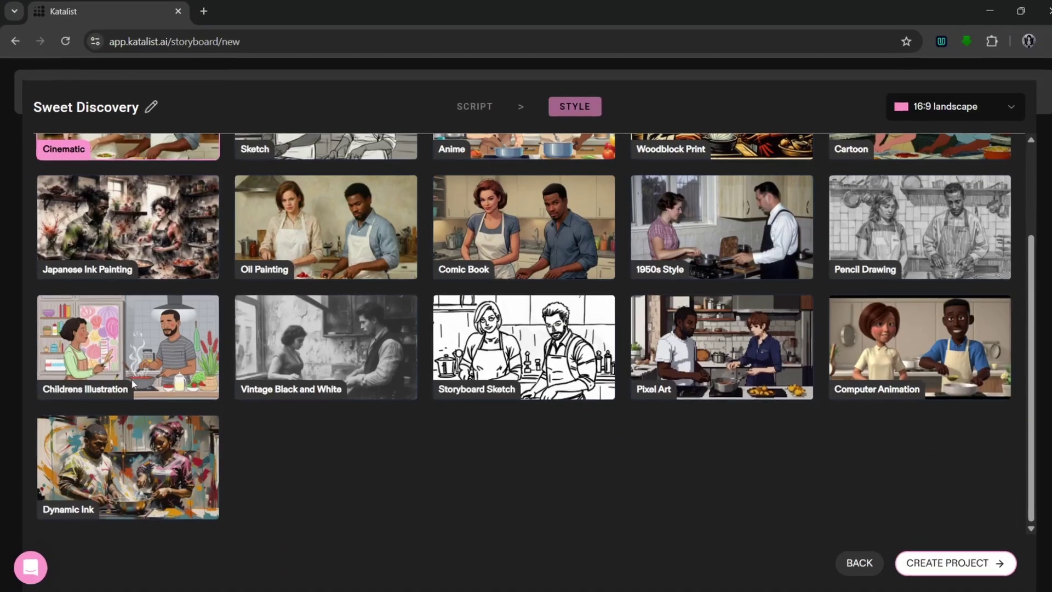
scroll(132, 340, up, 5)
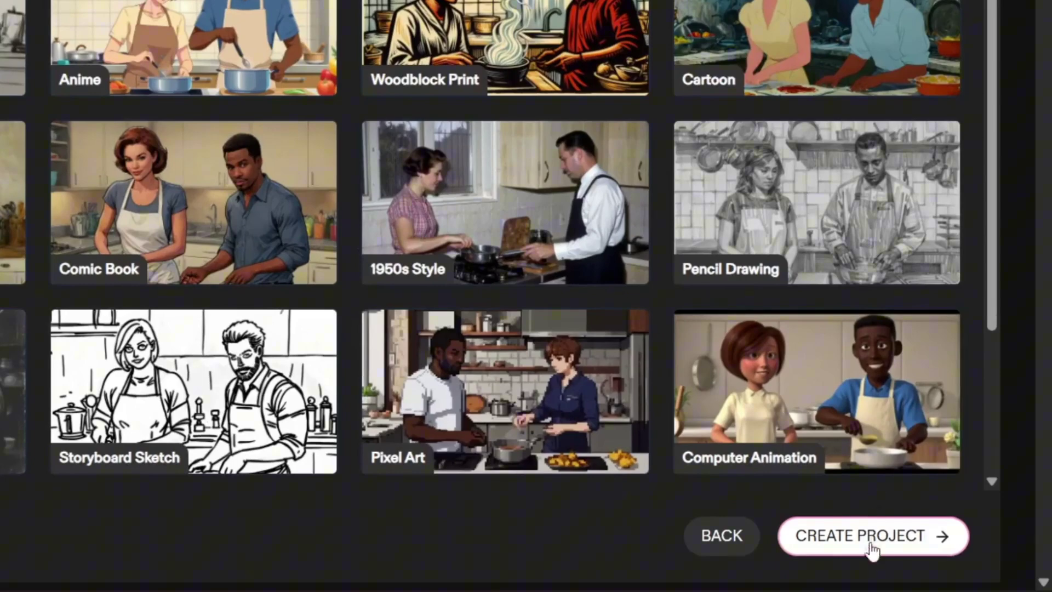
click(872, 547)
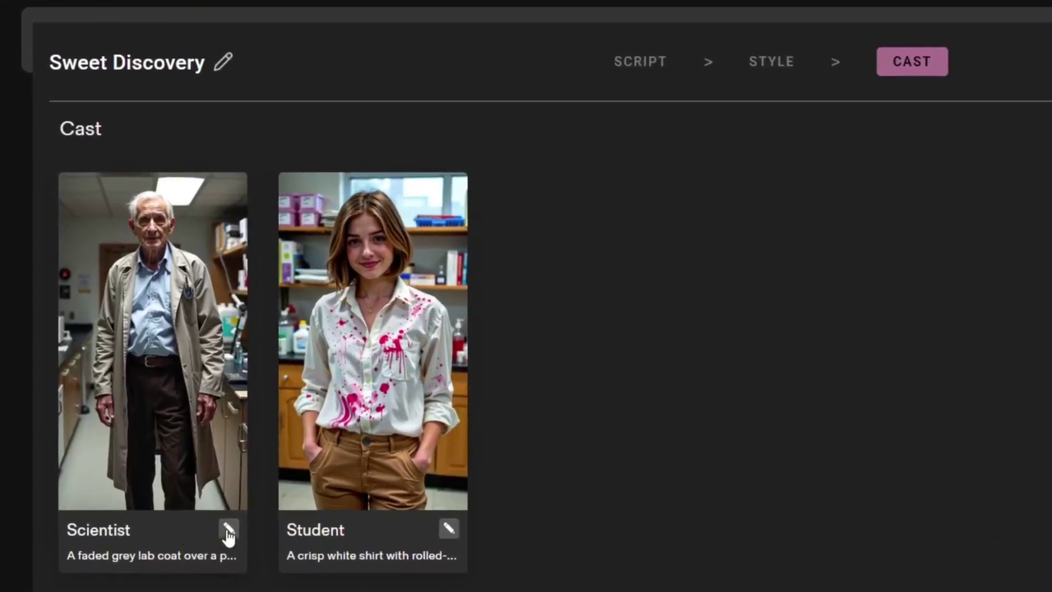
Change the Scientist's description to 'A bald middle-aged man with a goatee wearing glasses.'
click(228, 530)
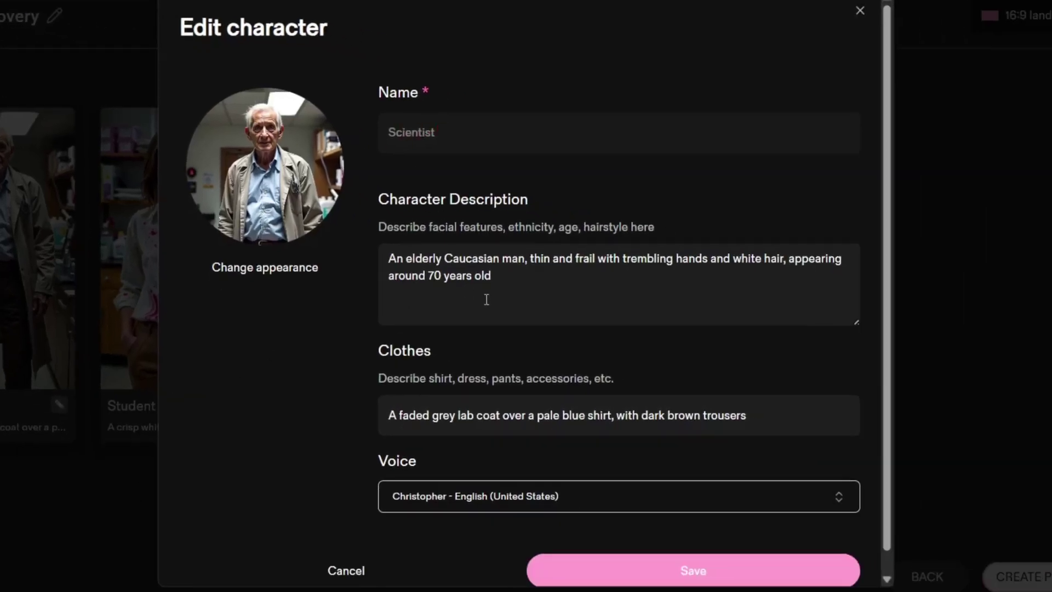
scroll(520, 424, down, 1)
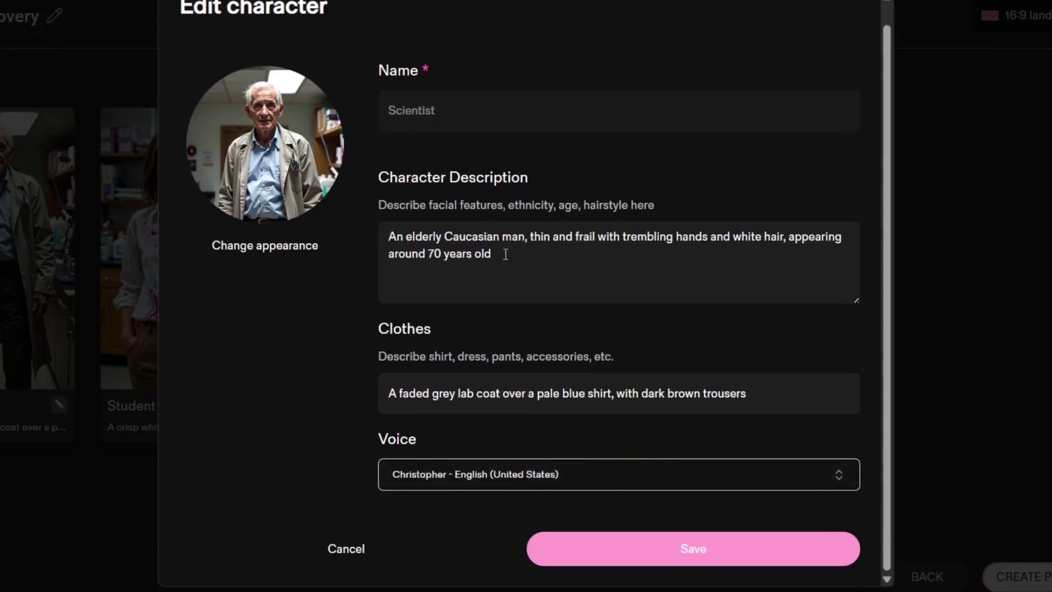
drag(505, 254, 376, 234)
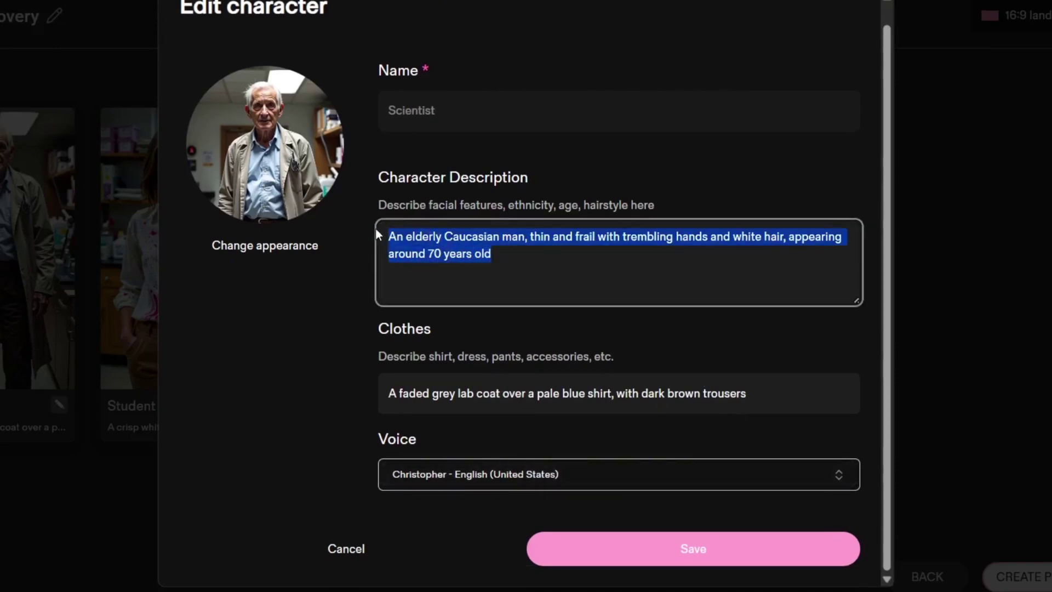
text(A bald middle-aged man with a goatee wearing a bright yellow hazmat suit,)
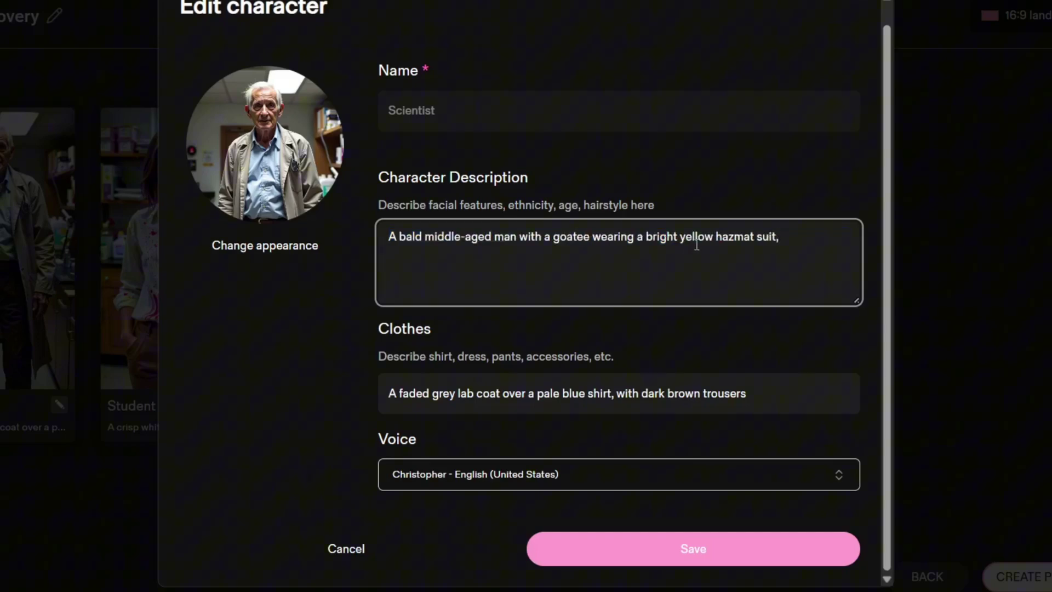
drag(592, 236, 787, 237)
key(BackSpace)
text(wearing glass)
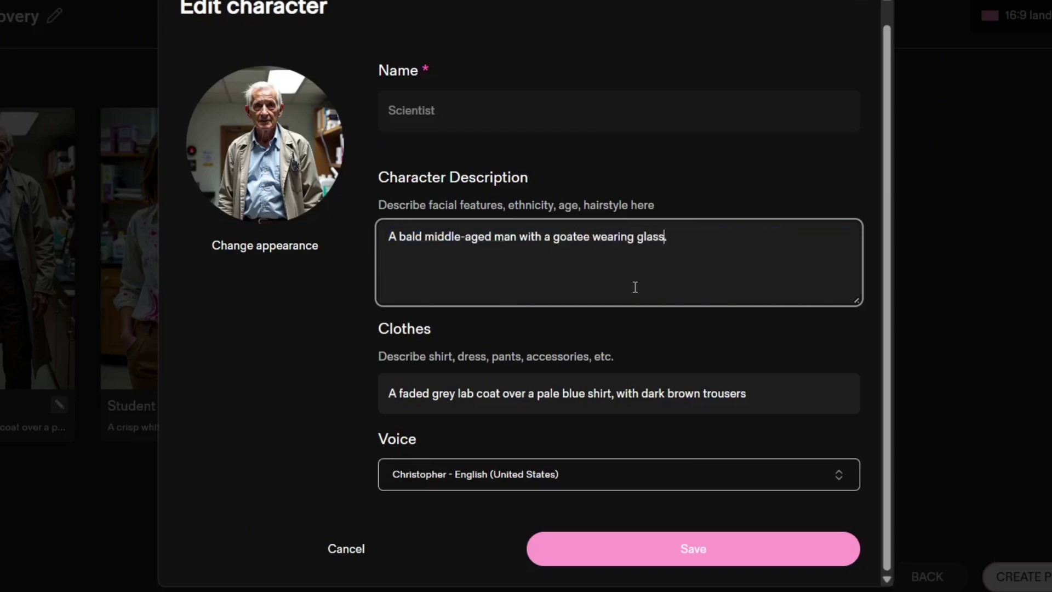
text(es.)
key(BackSpace)
scroll(776, 308, up, 1)
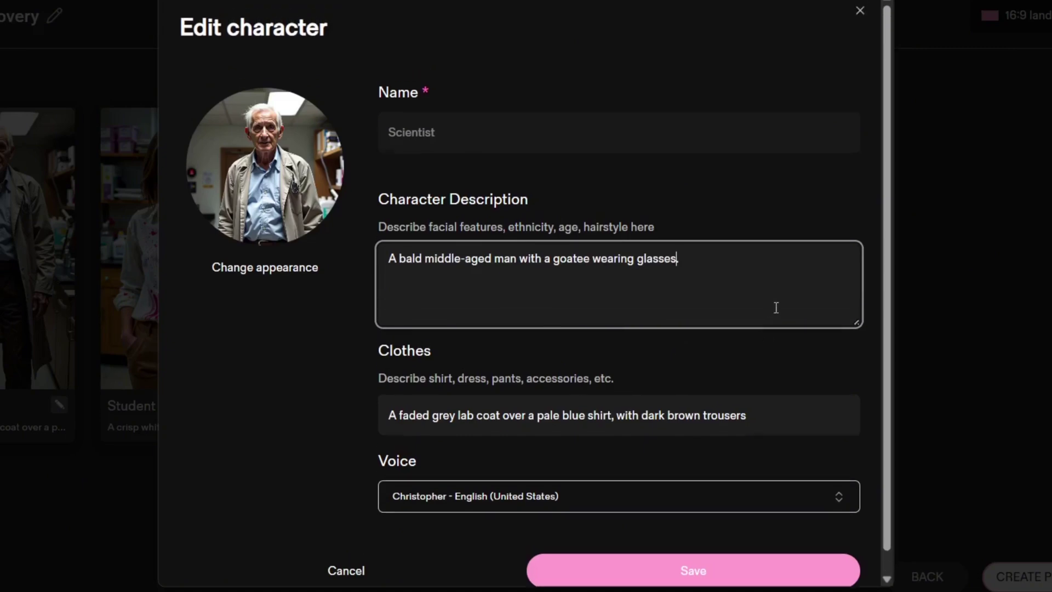
text(.)
click(602, 206)
Generate and save a new Scientist look: a bald hazmat-suit man with a goatee and glasses
click(260, 268)
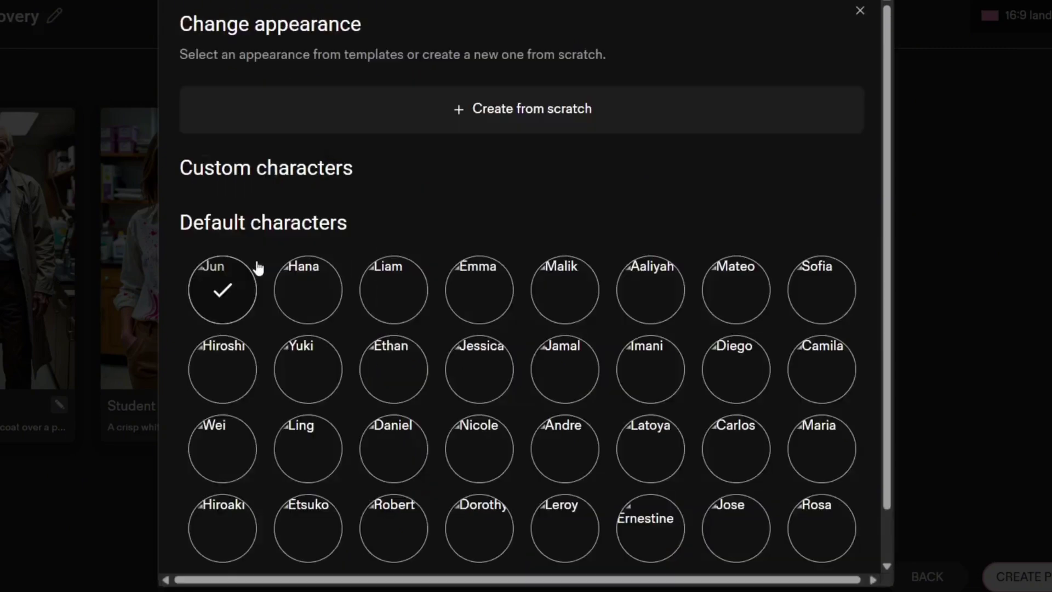
scroll(534, 349, down, 2)
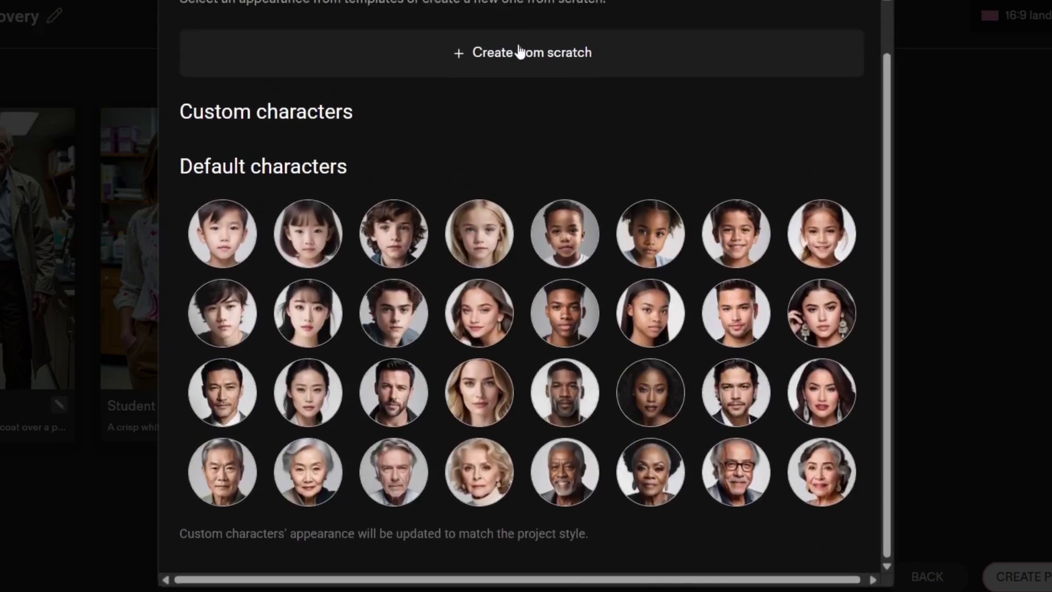
click(521, 52)
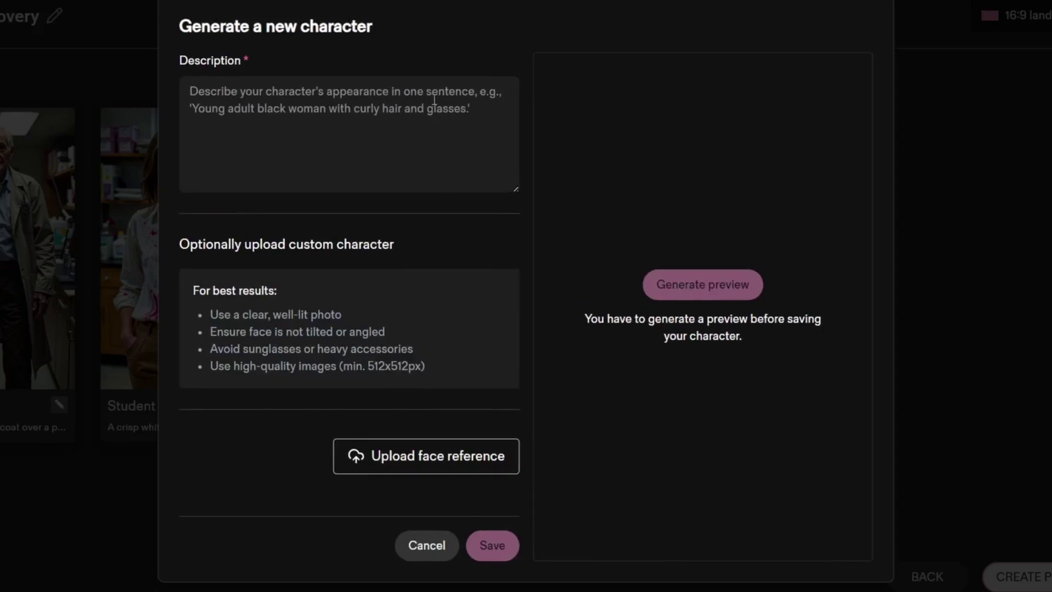
click(396, 157)
text(A bald middle-aged man with a goatee wearing a bright yellow hazmat suit,)
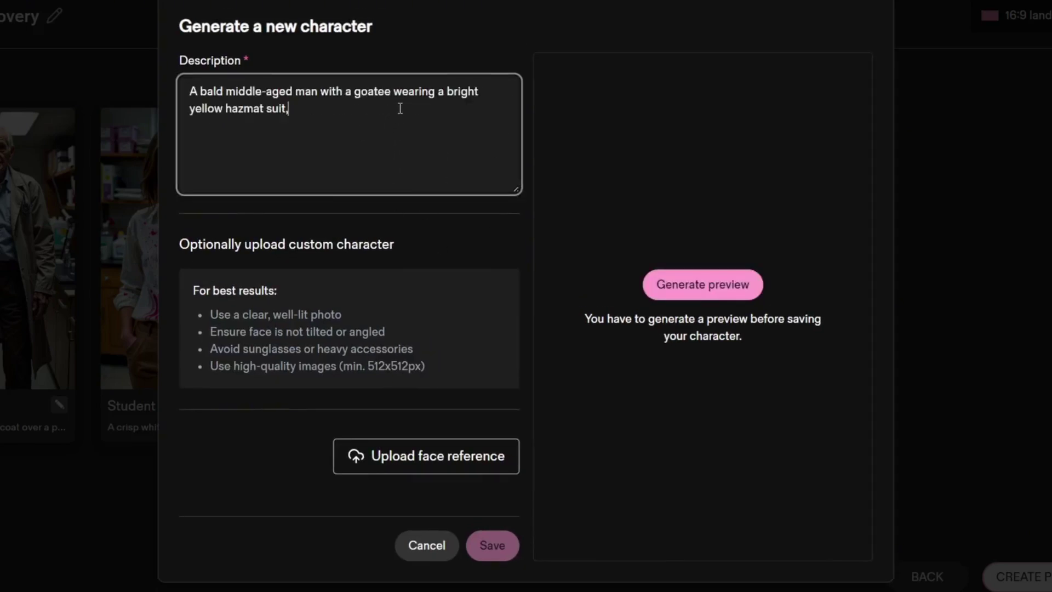
text(and glasses)
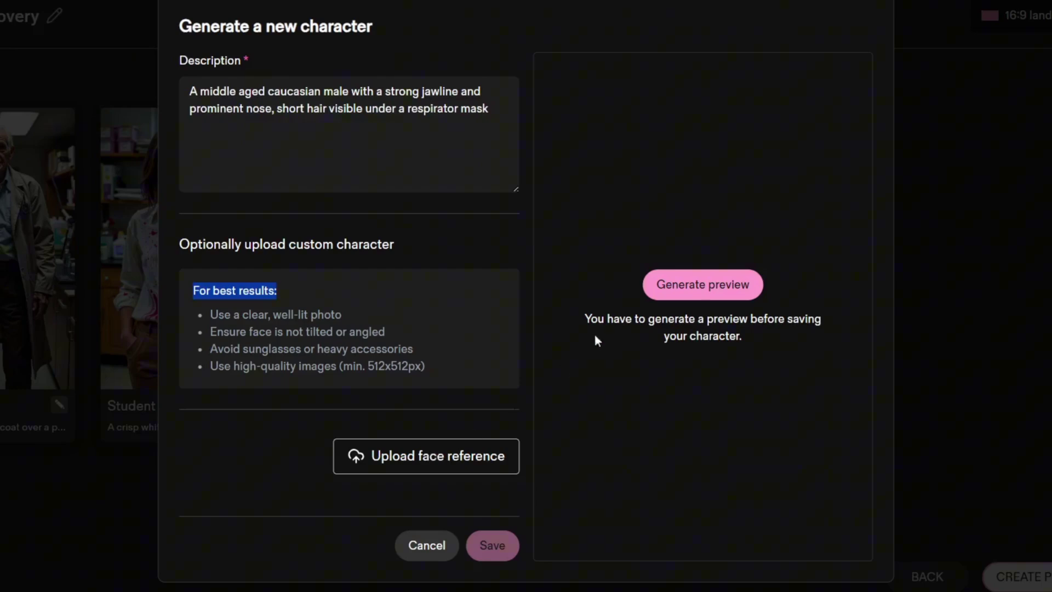
click(702, 295)
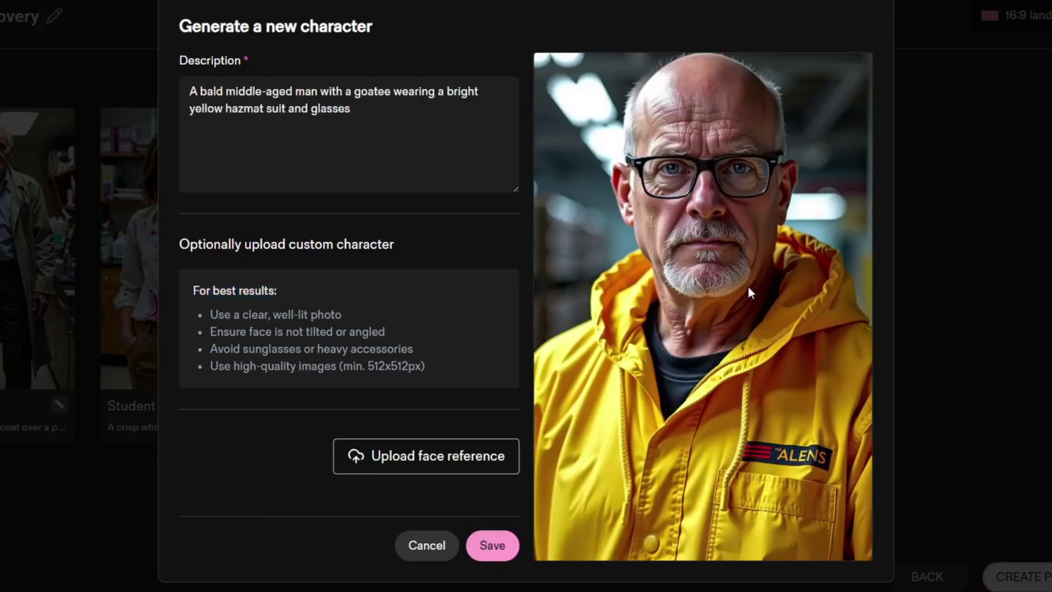
click(498, 544)
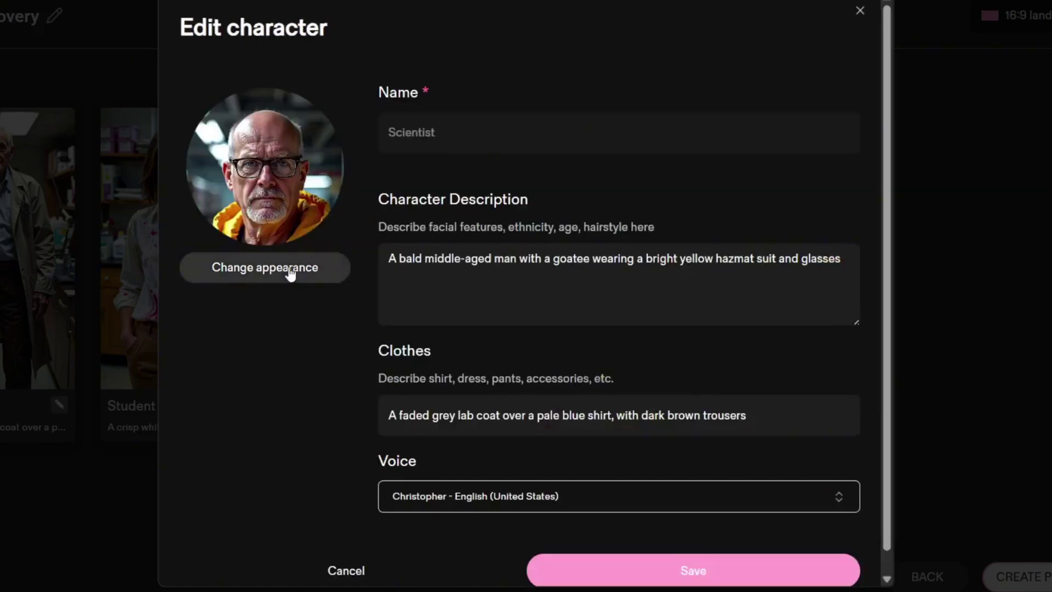
Keep Christopher as the Scientist's voice and save the character
scroll(383, 383, down, 1)
click(460, 487)
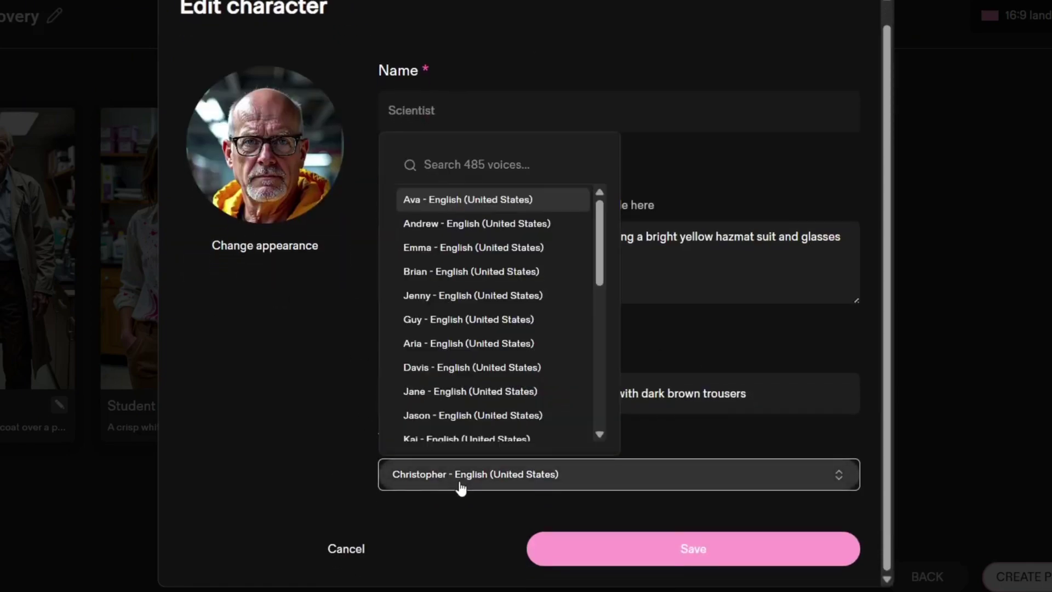
click(460, 488)
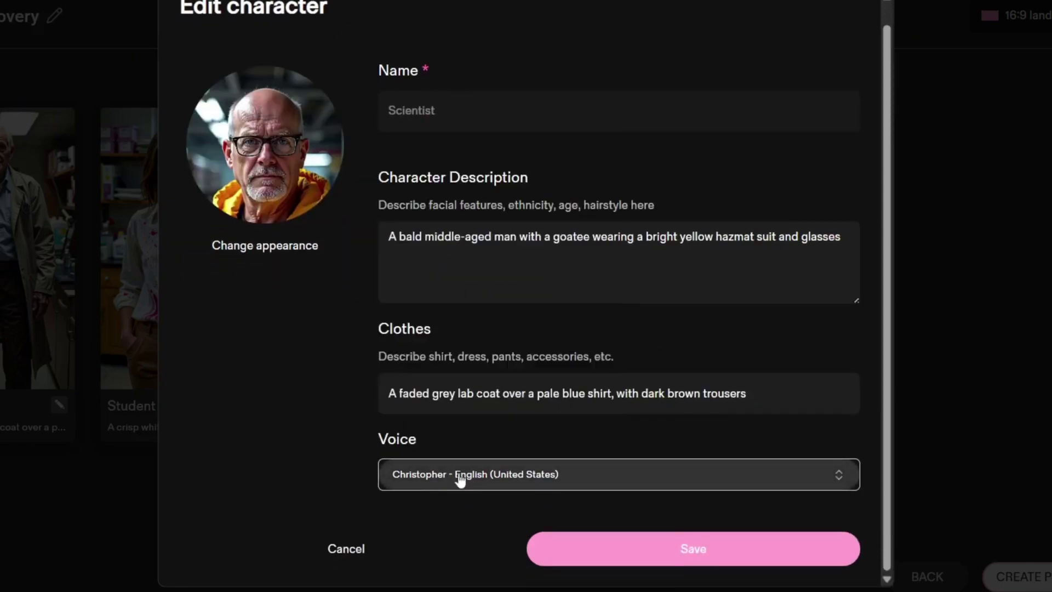
click(674, 554)
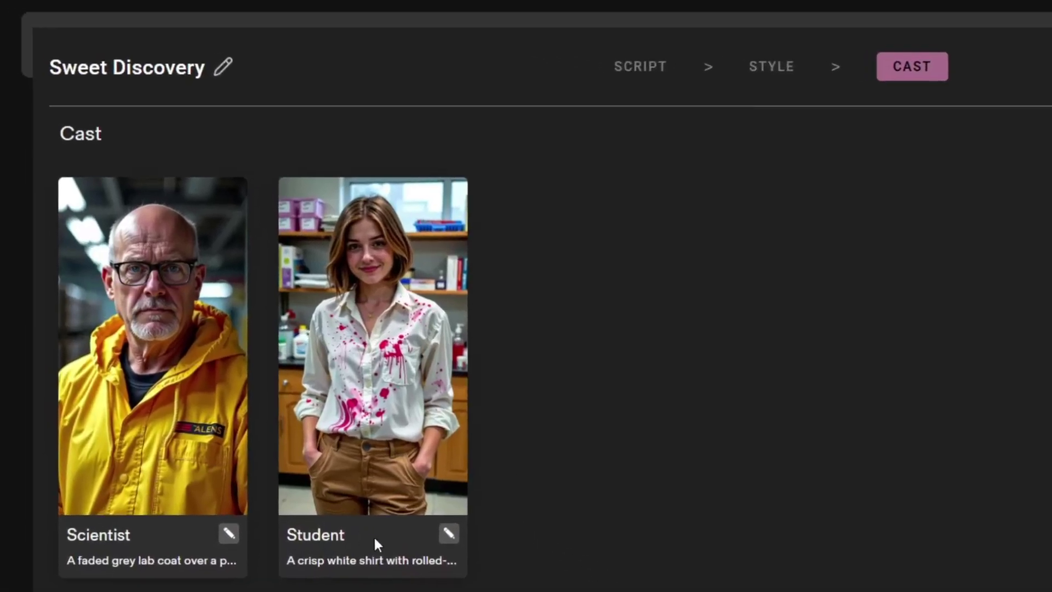
Replace the Student's description with the shaved-head hazmat-suit man text
click(447, 535)
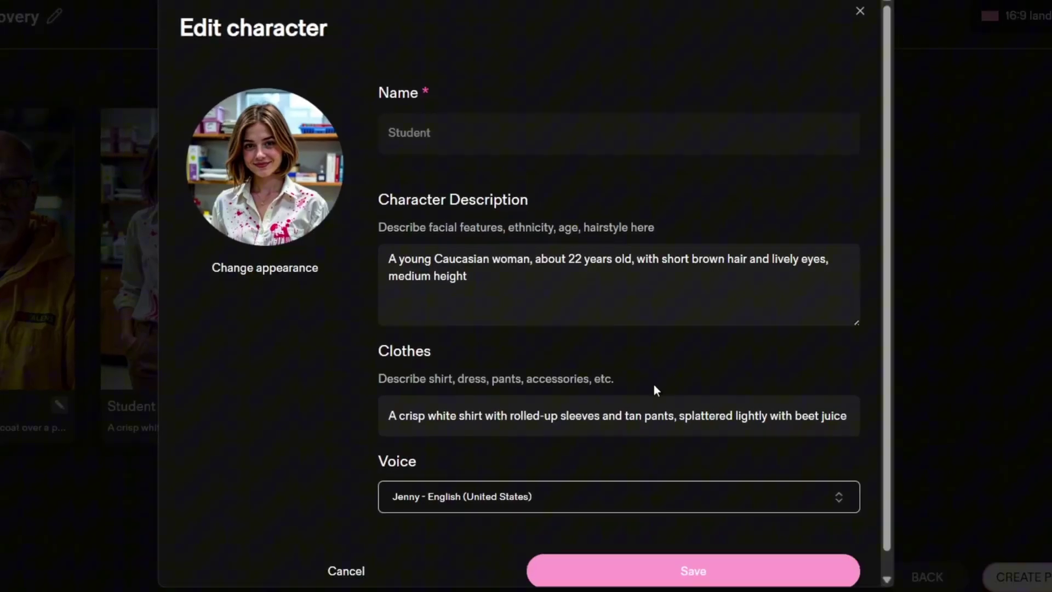
click(567, 299)
key(ctrl+a)
text(A young man with short buzz-cut hair and light facial stubble, wearing a bright yellow hazmat suit over a white undershirt, serious expression)
Create the Student's appearance from scratch, generate then regenerate the portrait, and save it
click(285, 275)
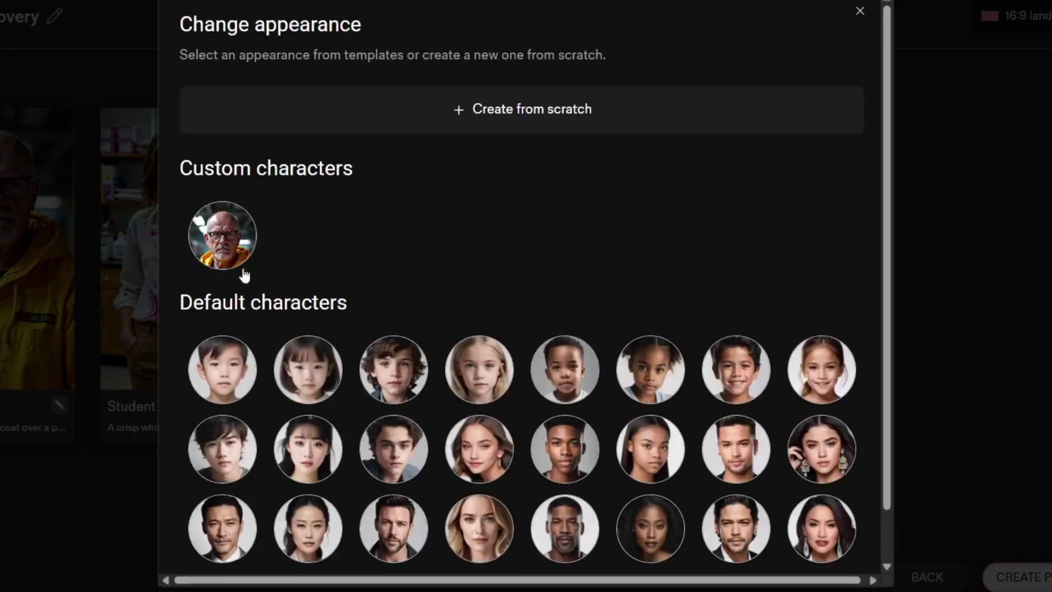
click(499, 110)
text(A young man with short buzz-cut hair and light facial stubble, wearing a bright yellow hazmat suit over a white undershirt, serious expression)
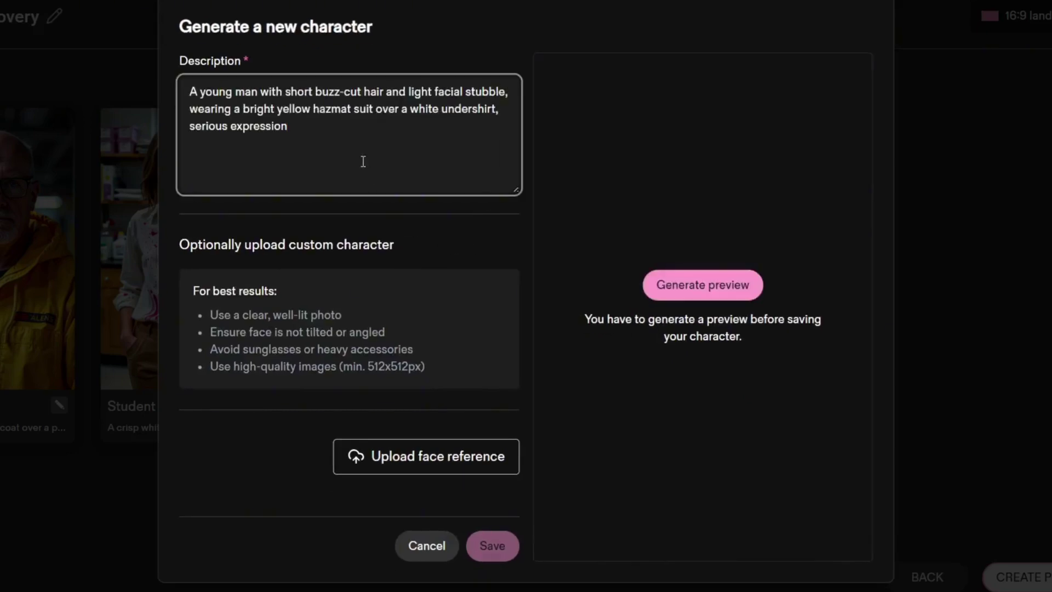
click(680, 273)
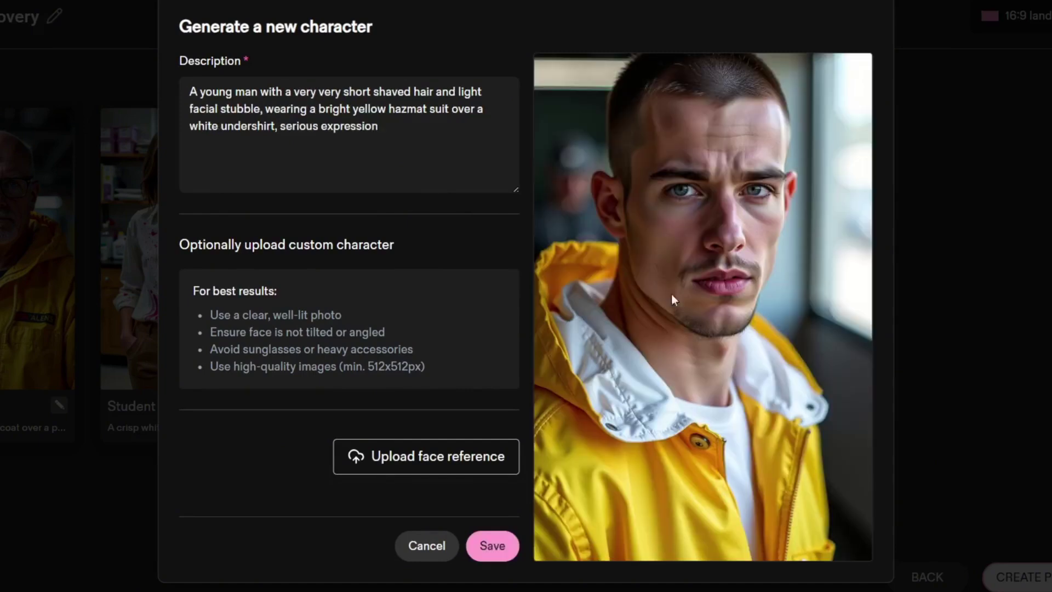
click(414, 129)
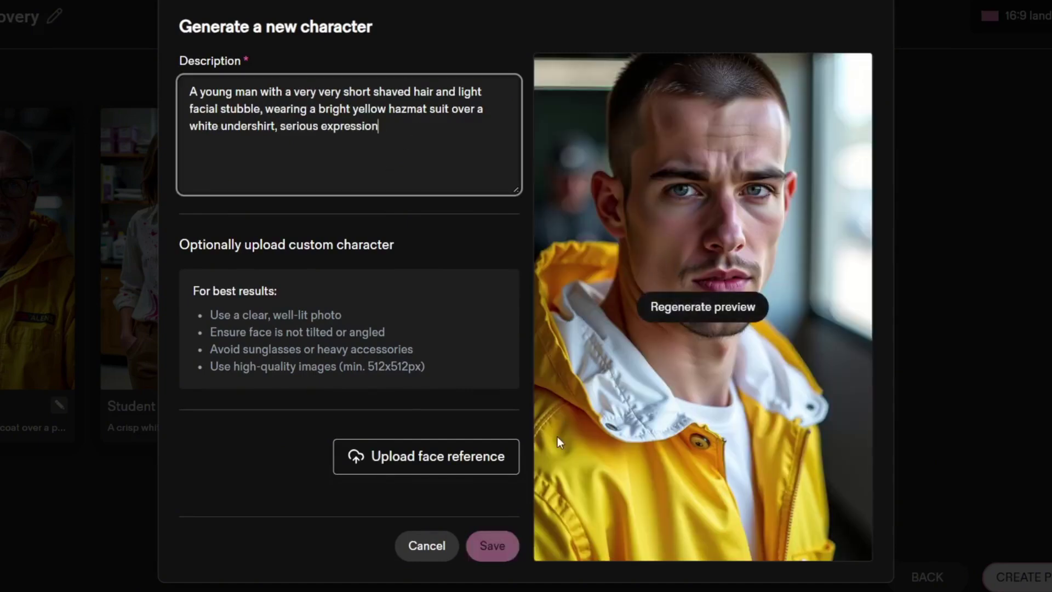
click(583, 249)
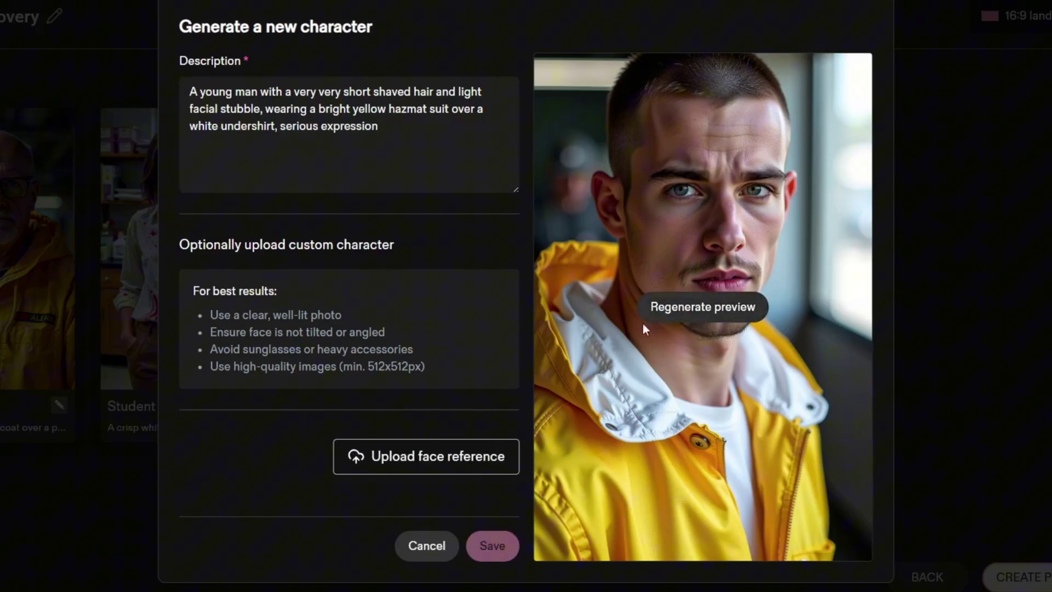
click(665, 310)
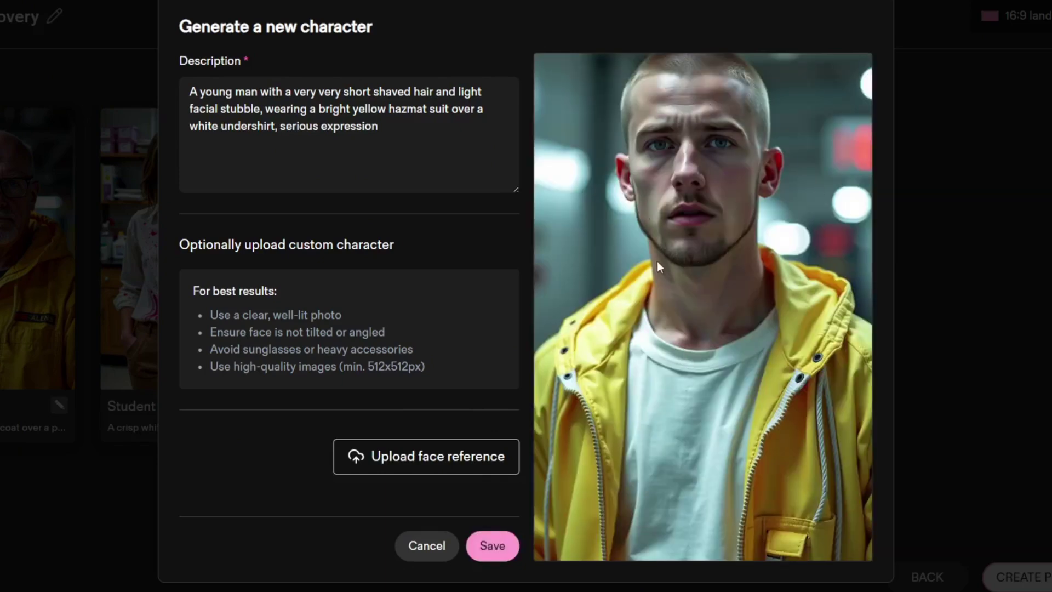
click(494, 545)
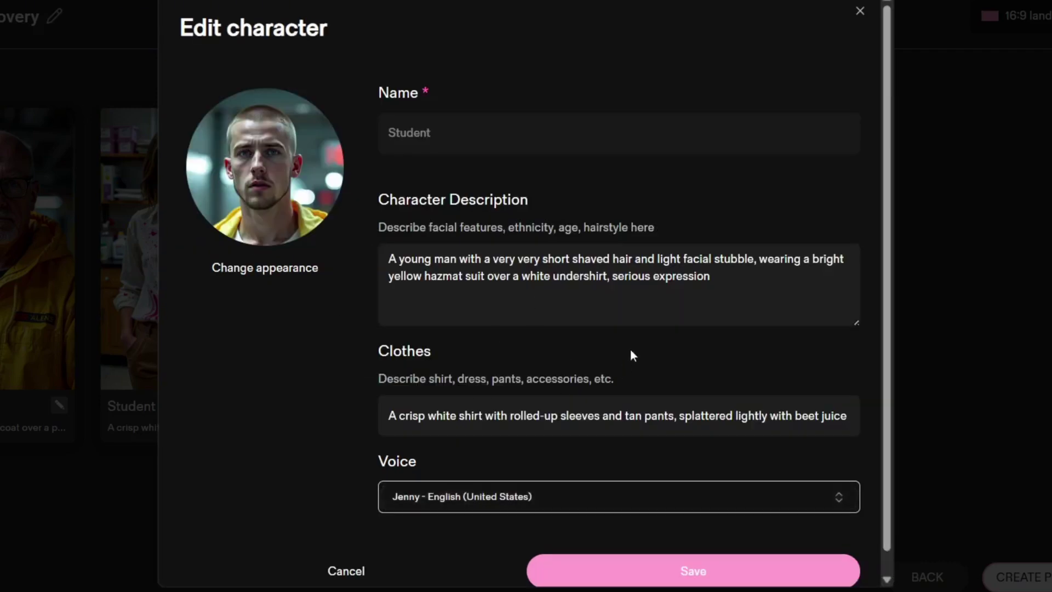
Set the Student's voice to Davis and save the character
click(681, 495)
scroll(503, 330, down, 8)
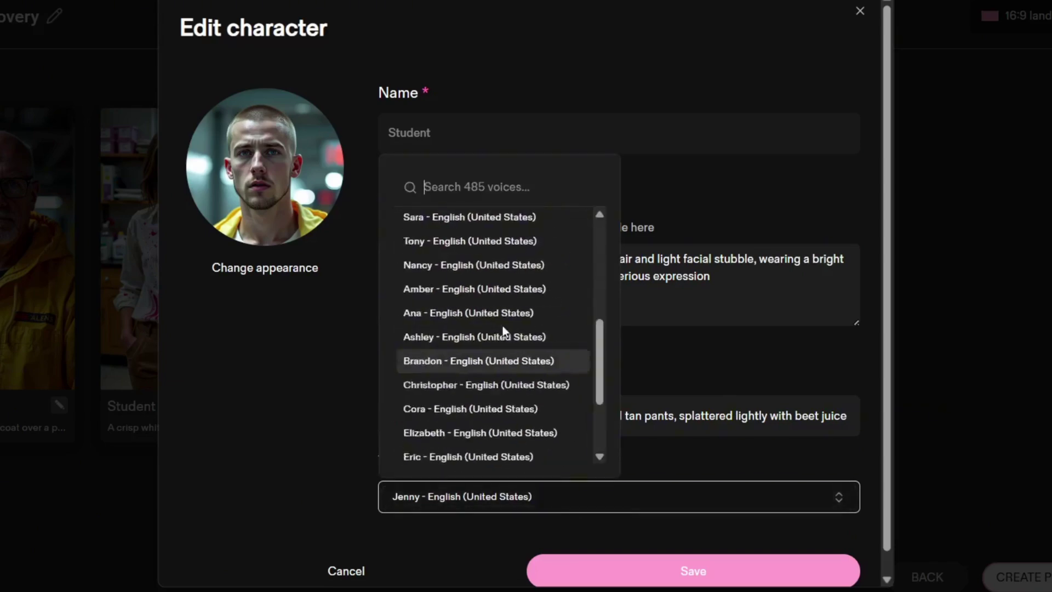
scroll(498, 336, up, 6)
click(460, 304)
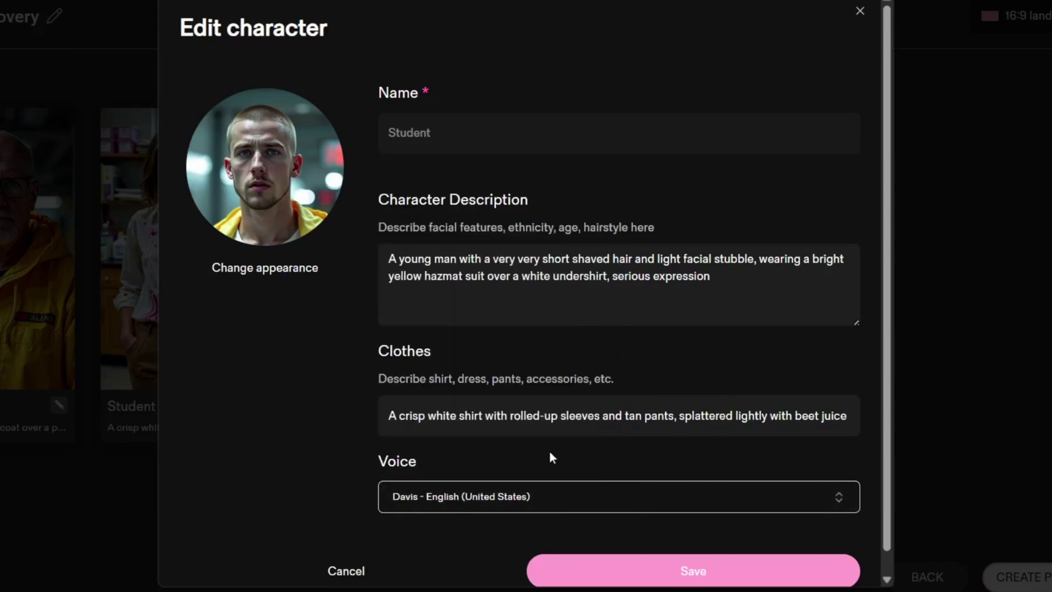
click(646, 573)
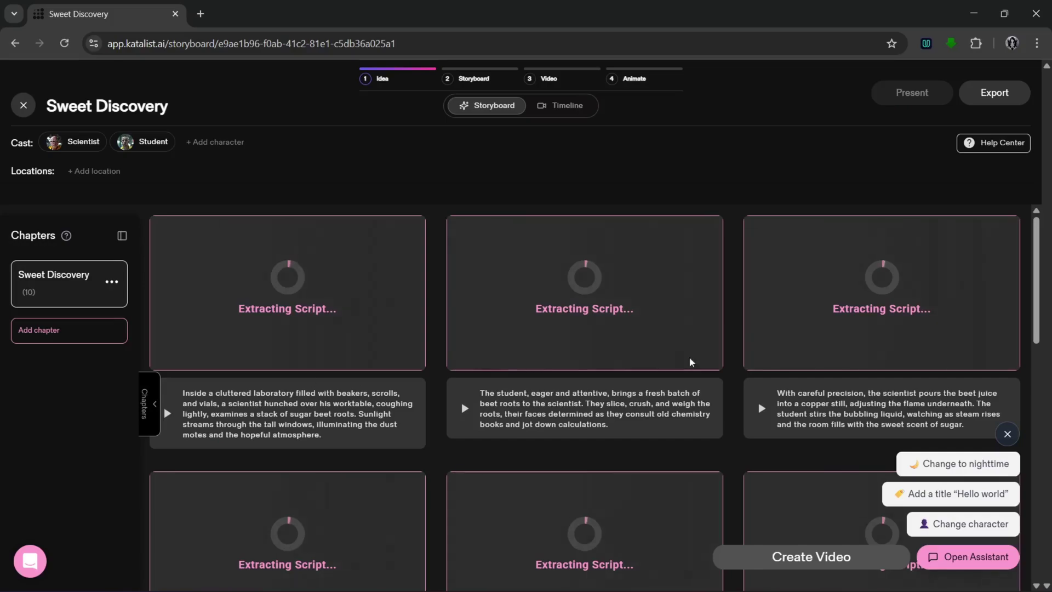
Scroll through the Sweet Discovery storyboard while the ten scene images finish generating
scroll(652, 331, down, 6)
scroll(712, 342, down, 4)
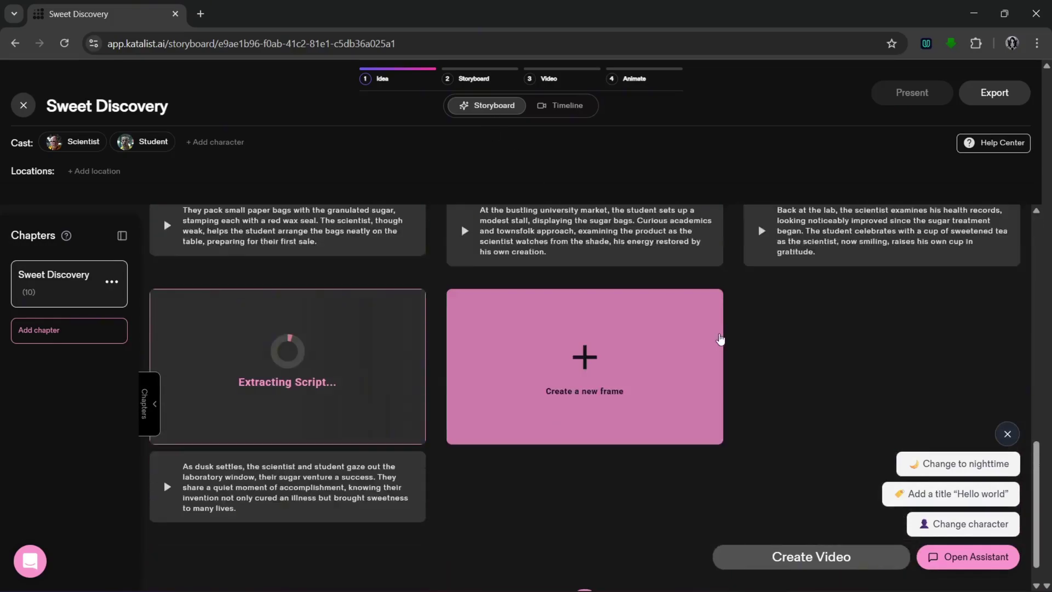
scroll(624, 356, up, 10)
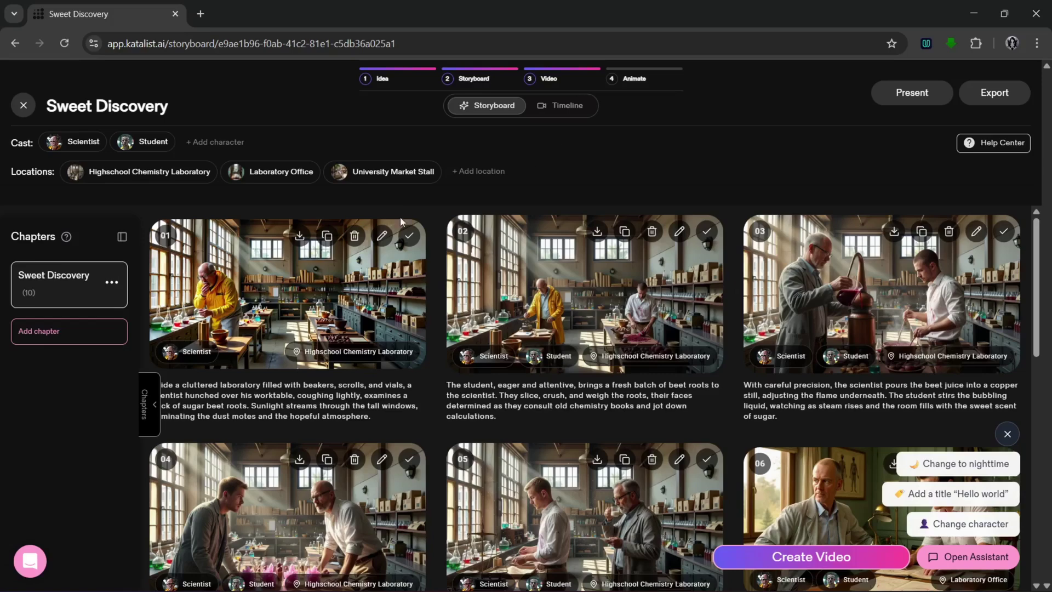
scroll(416, 342, down, 6)
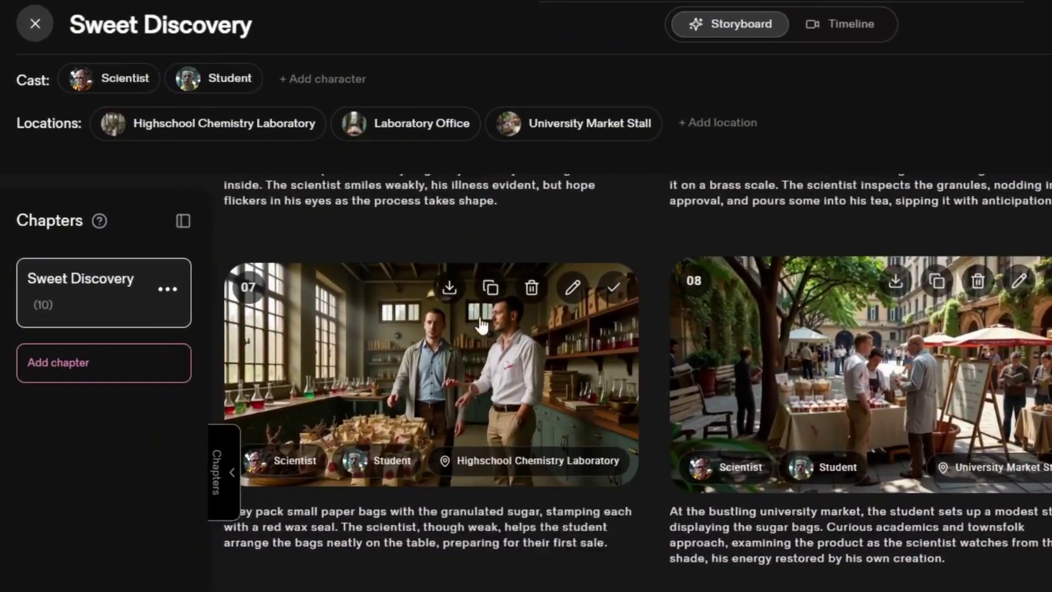
scroll(291, 548, down, 3)
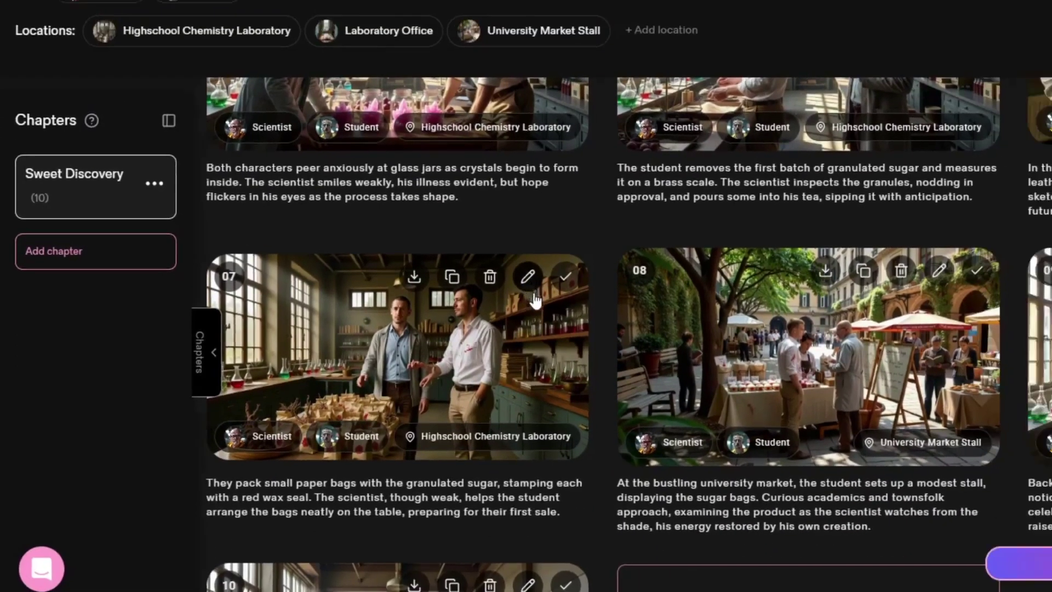
Open scene 07's sugar-packing image in the editor in Fine-tune current image mode
click(572, 254)
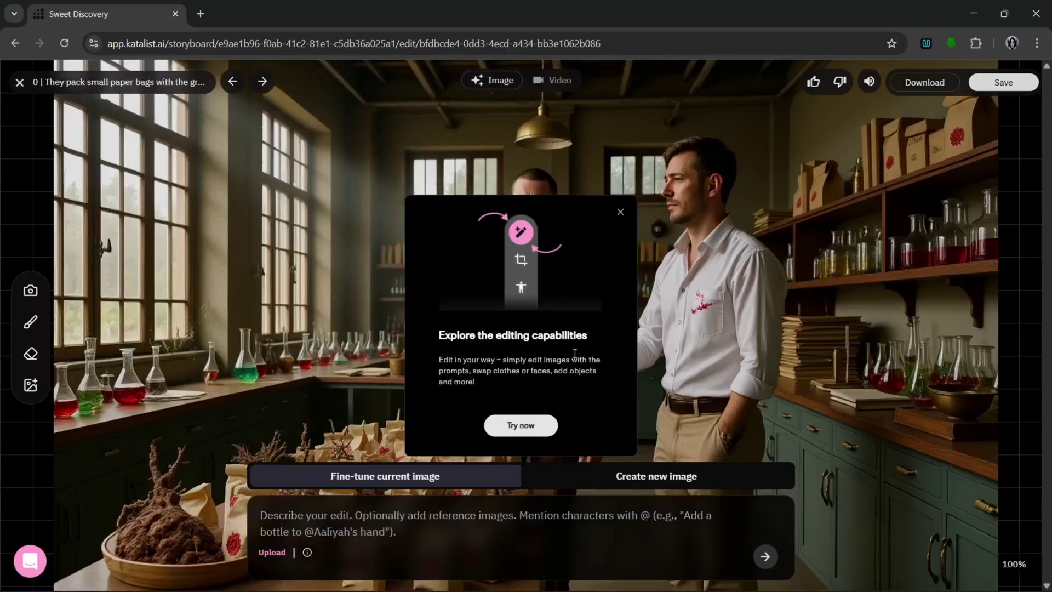
click(618, 212)
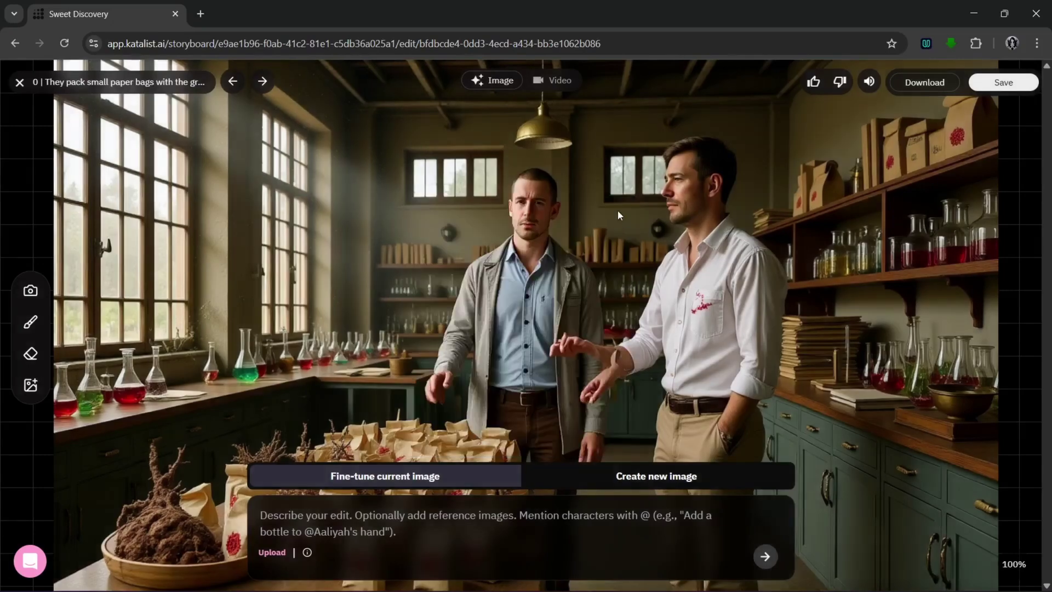
click(615, 480)
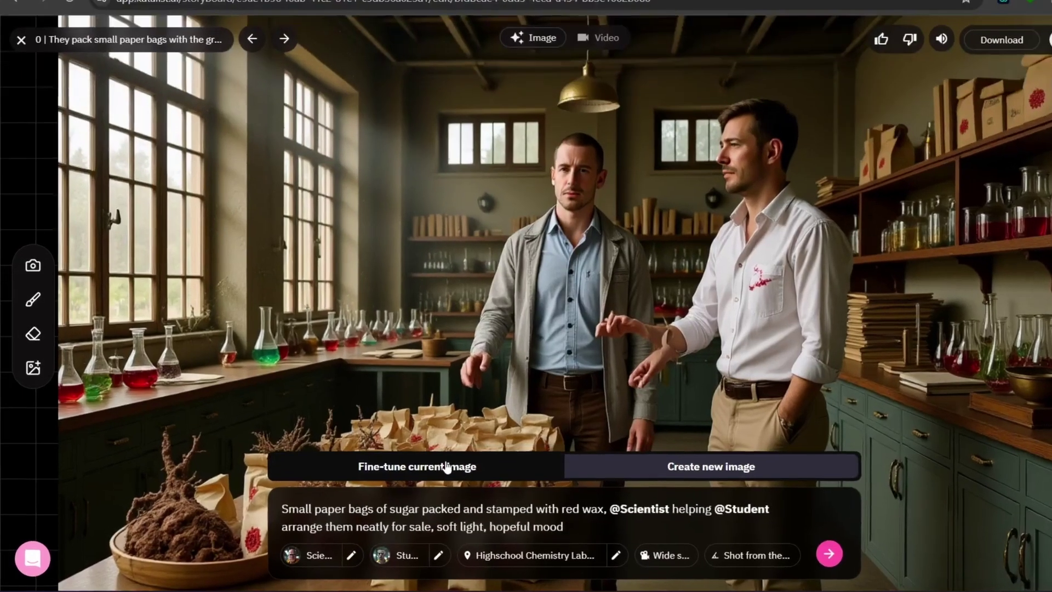
click(395, 476)
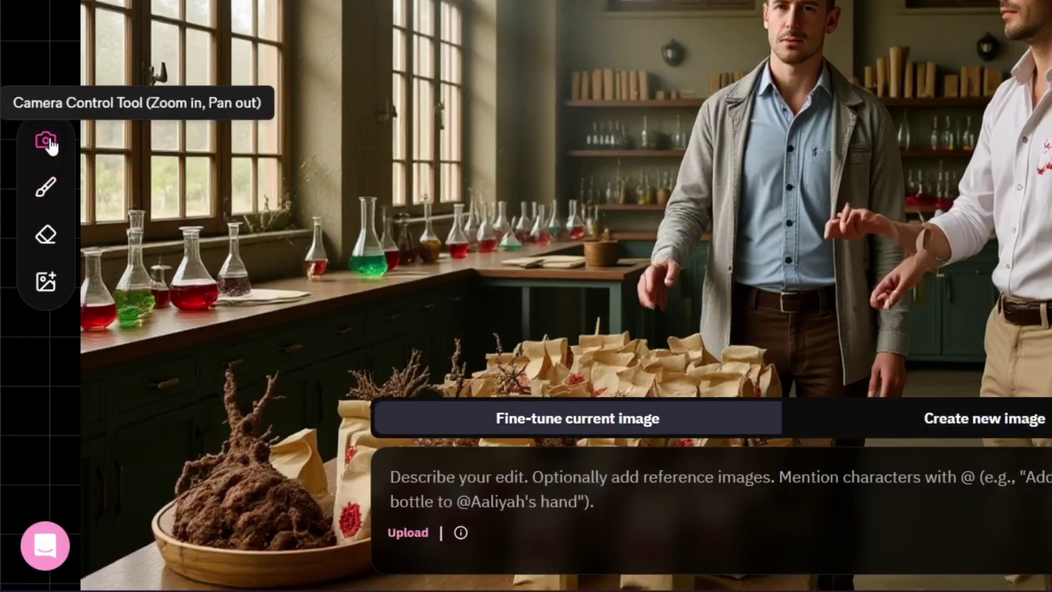
Mask the man's outstretched arm in scene 07 and regenerate it with the prompt 'He is holdign a beaker'
click(46, 190)
drag(867, 332, 862, 247)
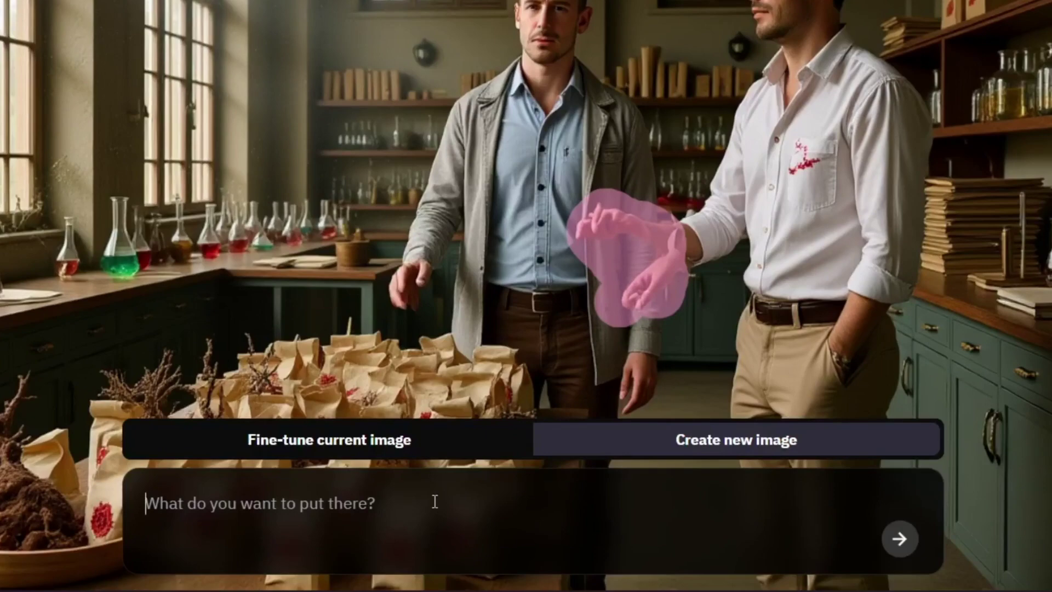
text(He is holdign a beaker)
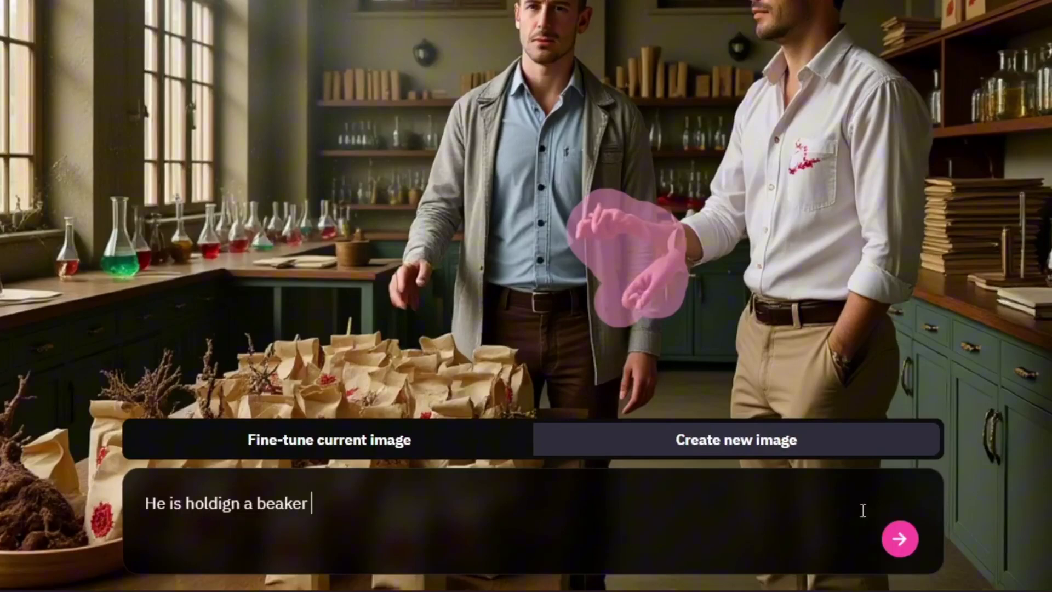
key(Return)
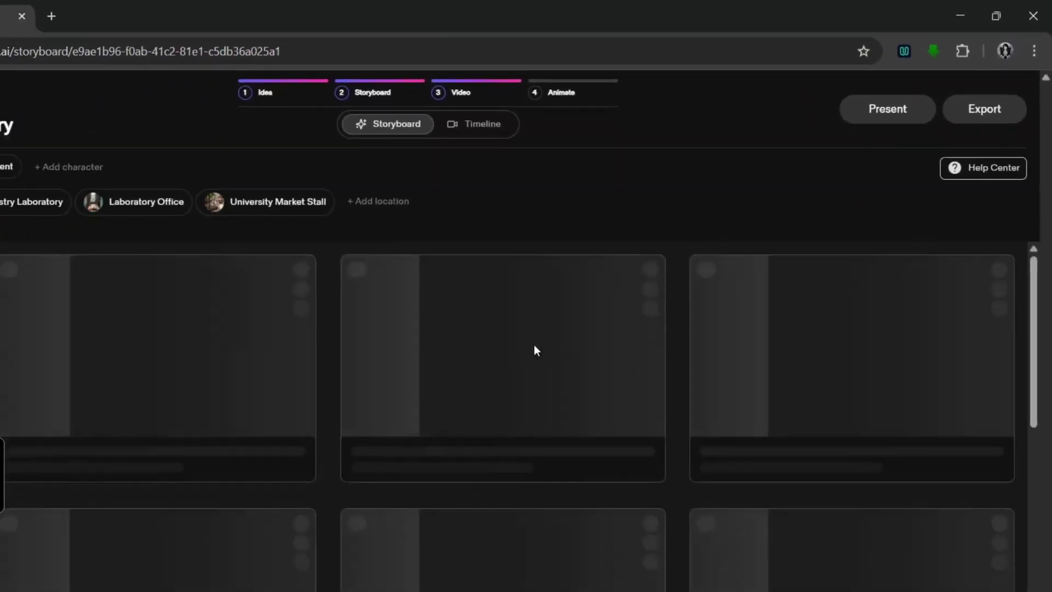
Review the Sweet Discovery storyboard cards, including the location options for shot 02
scroll(526, 405, down, 5)
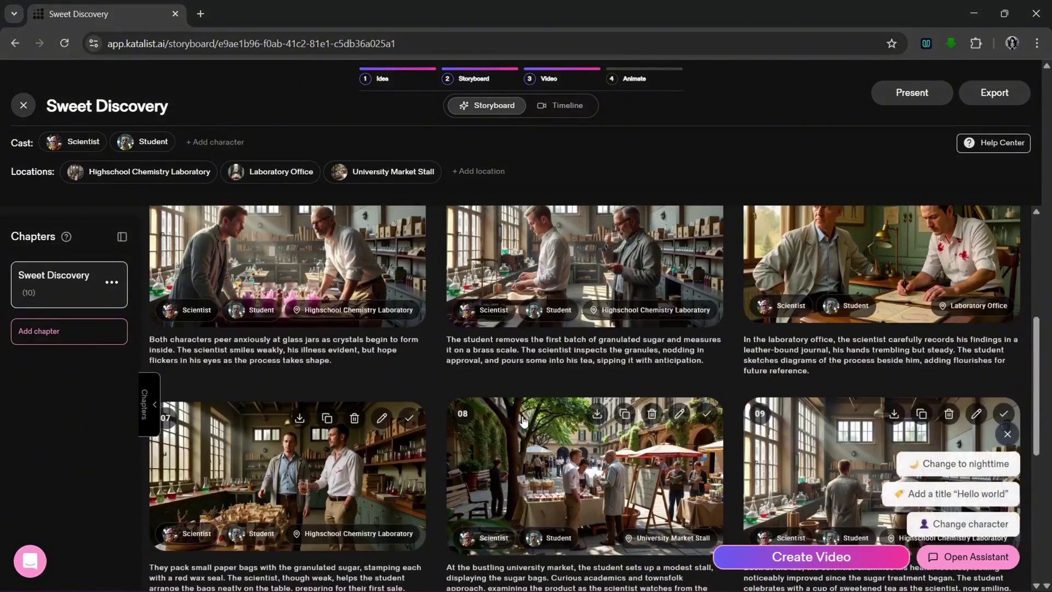
scroll(539, 408, up, 3)
scroll(418, 399, down, 6)
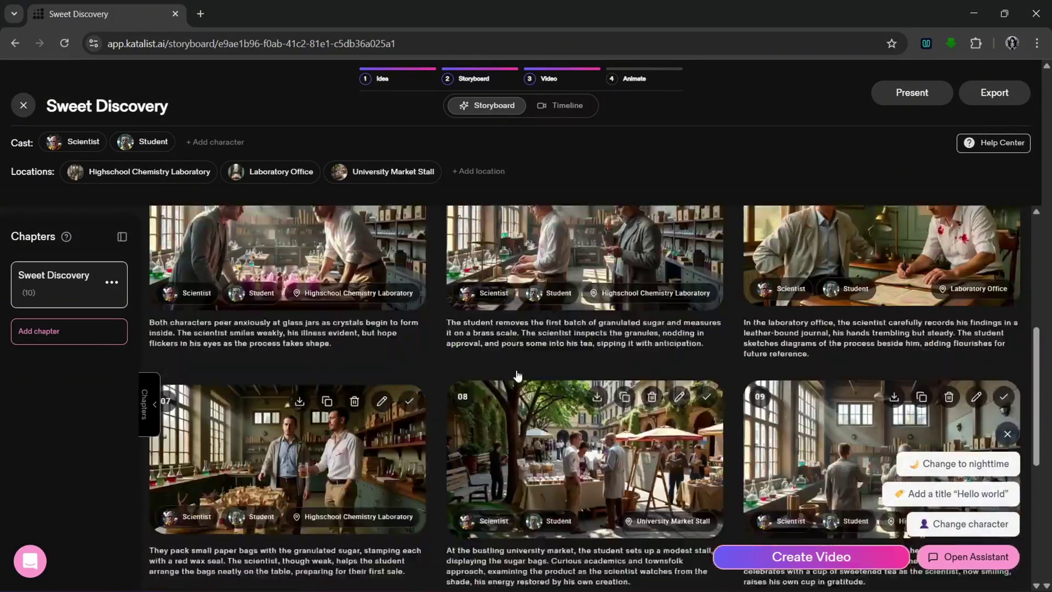
scroll(756, 349, up, 9)
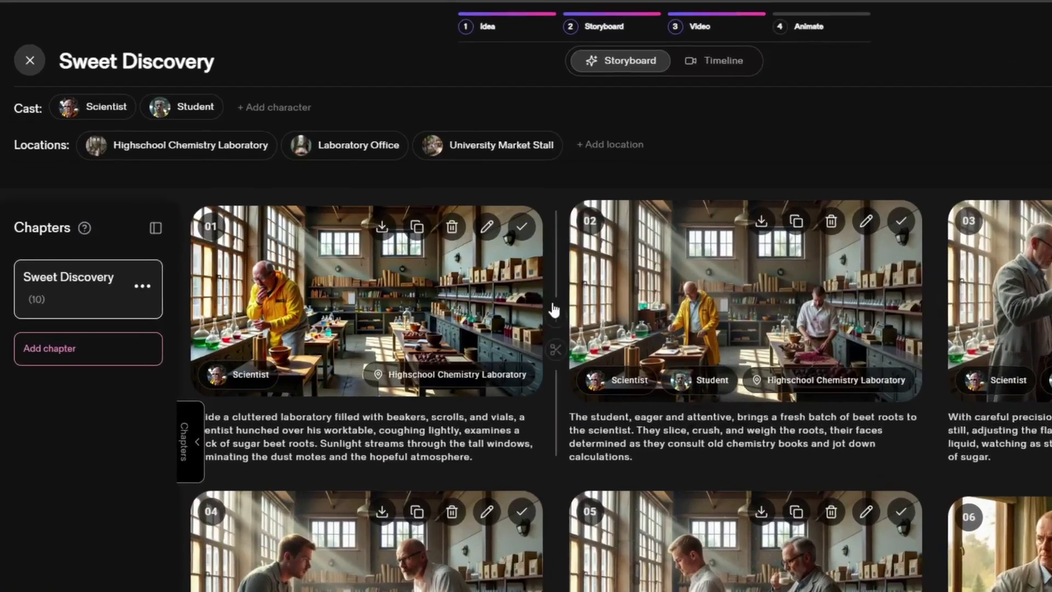
mouse_move(436, 306)
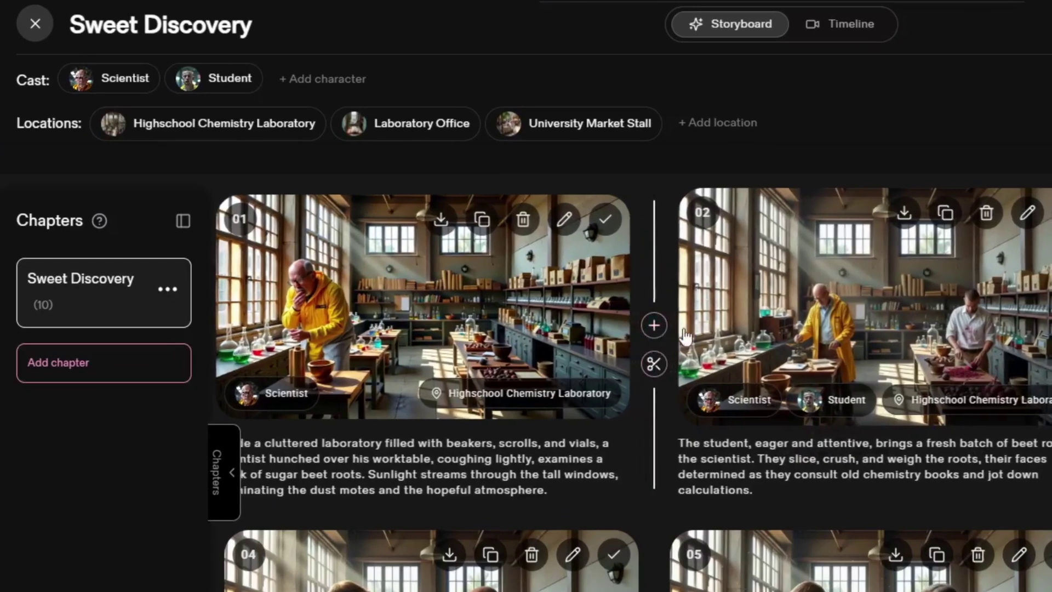
click(919, 406)
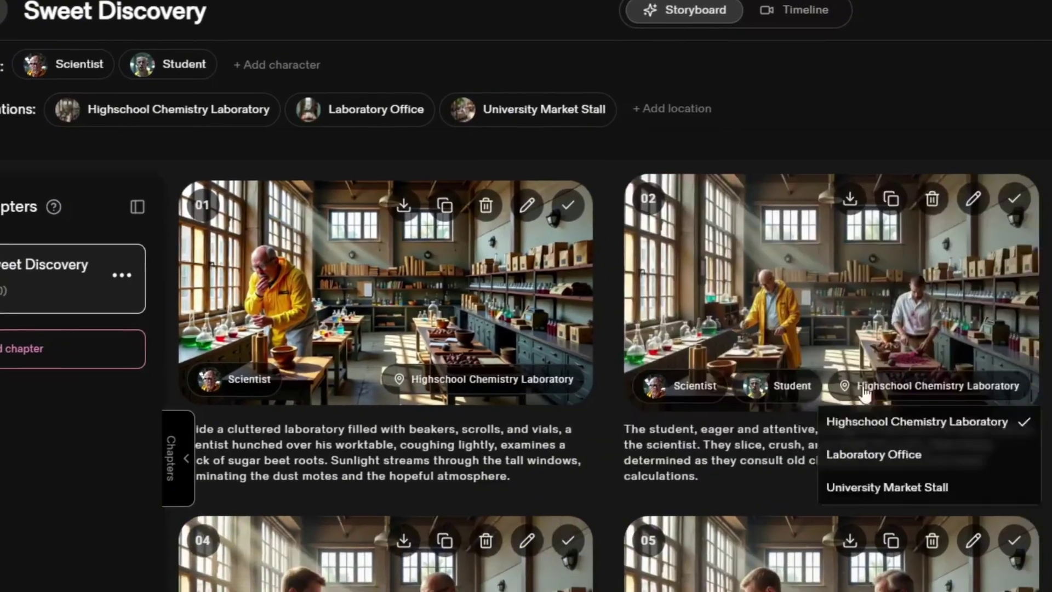
scroll(864, 393, down, 10)
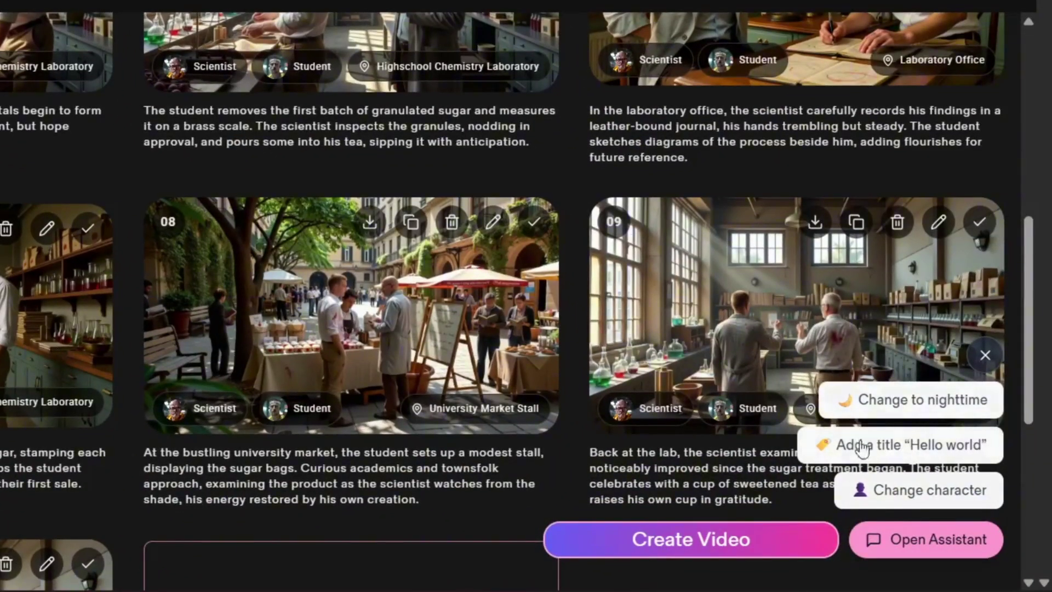
scroll(853, 349, up, 8)
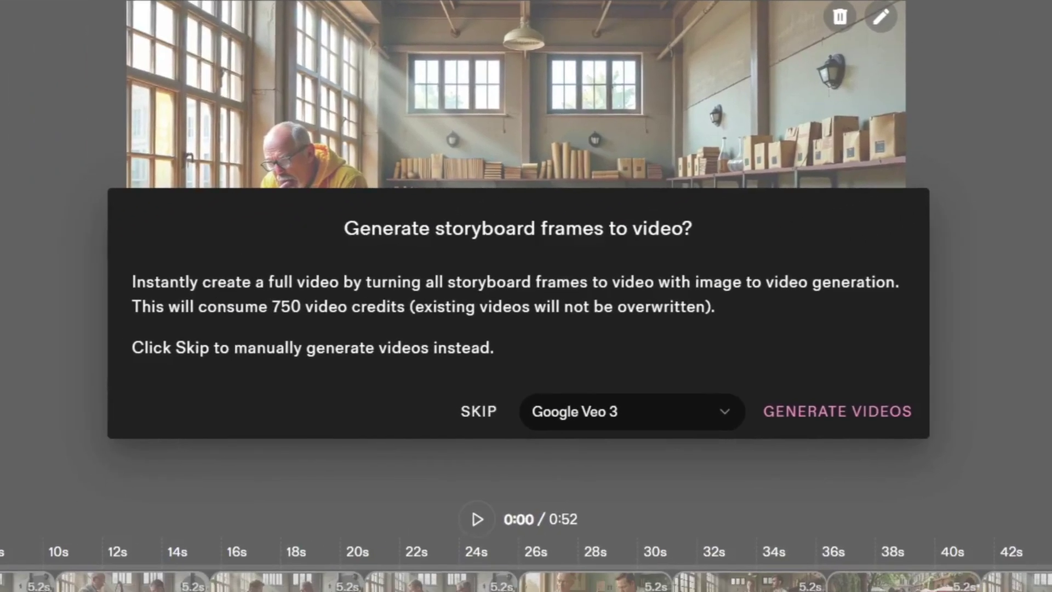
Keep Google Veo 3 as the video model and generate videos for all ten storyboard frames
click(615, 411)
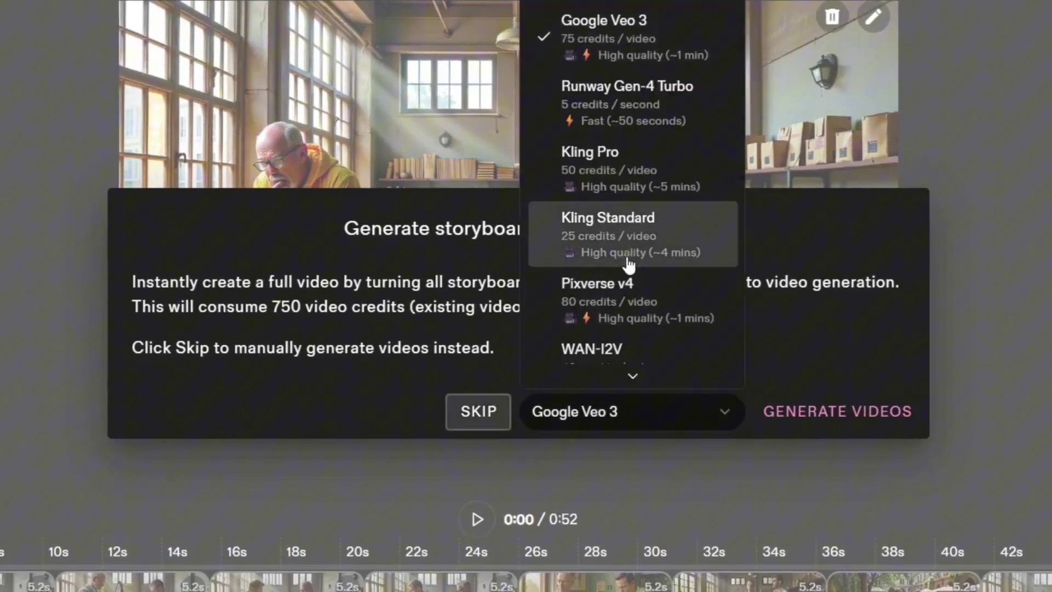
scroll(630, 268, down, 1)
scroll(630, 266, up, 1)
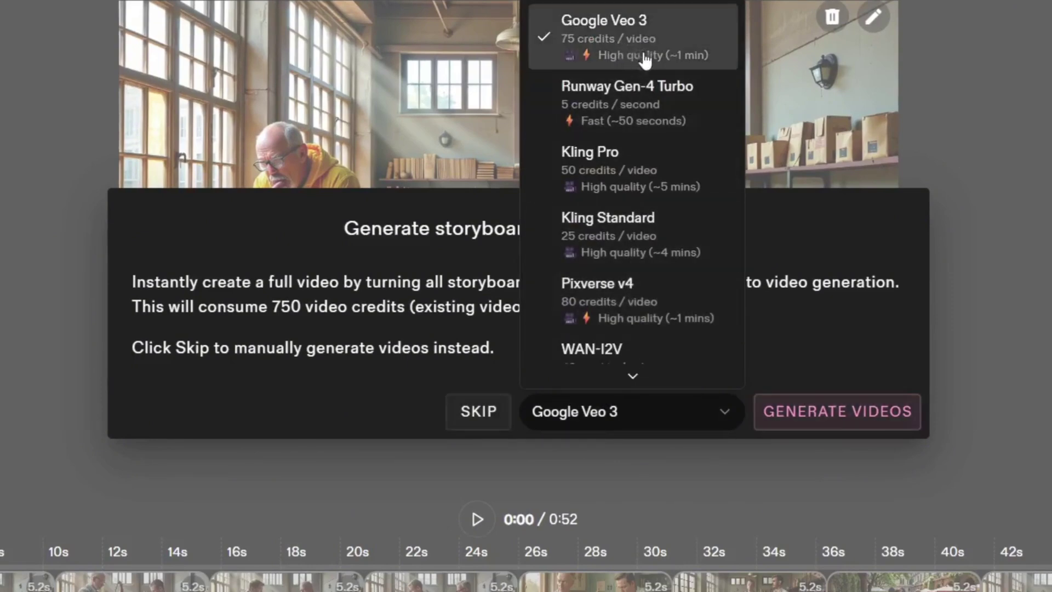
scroll(620, 339, down, 1)
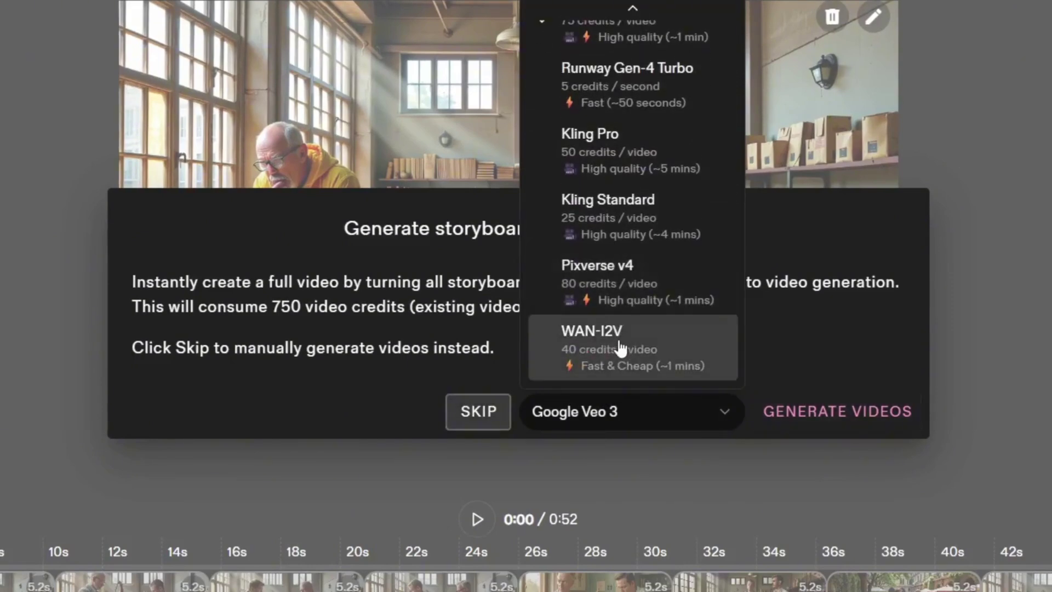
scroll(658, 230, up, 1)
key(Escape)
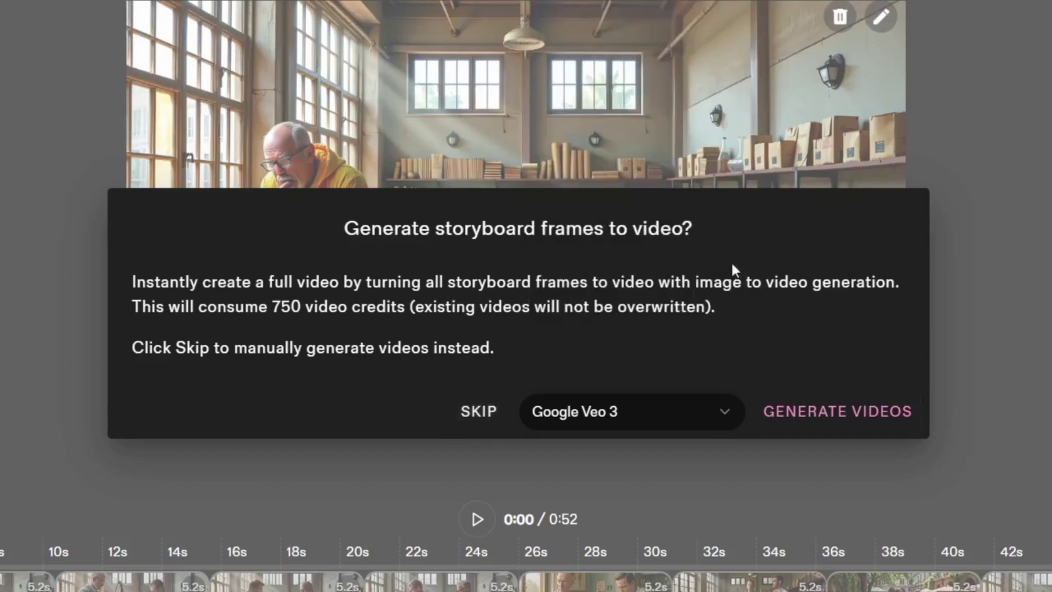
click(857, 412)
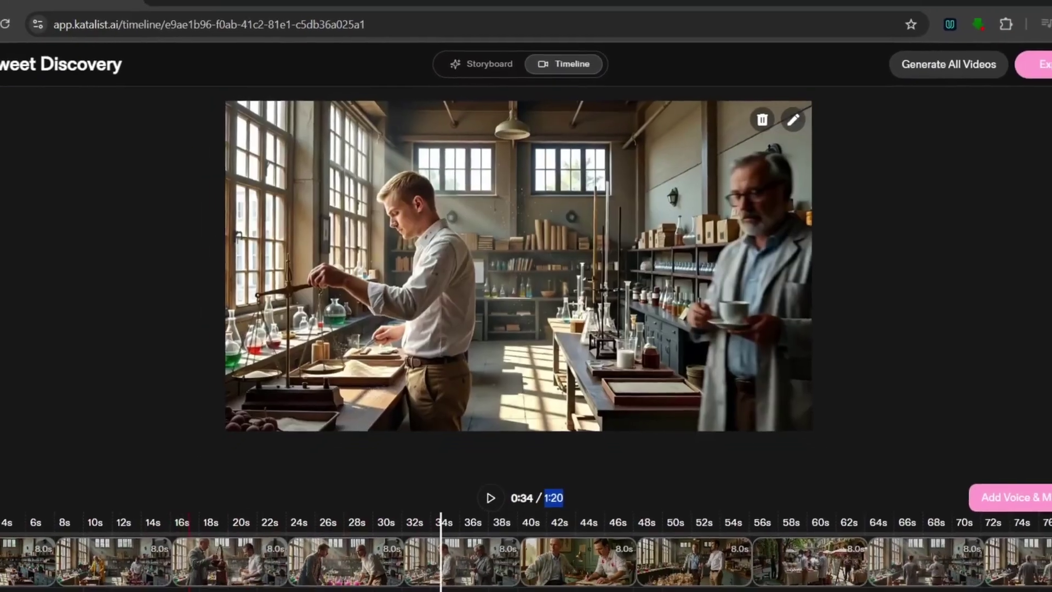
click(189, 559)
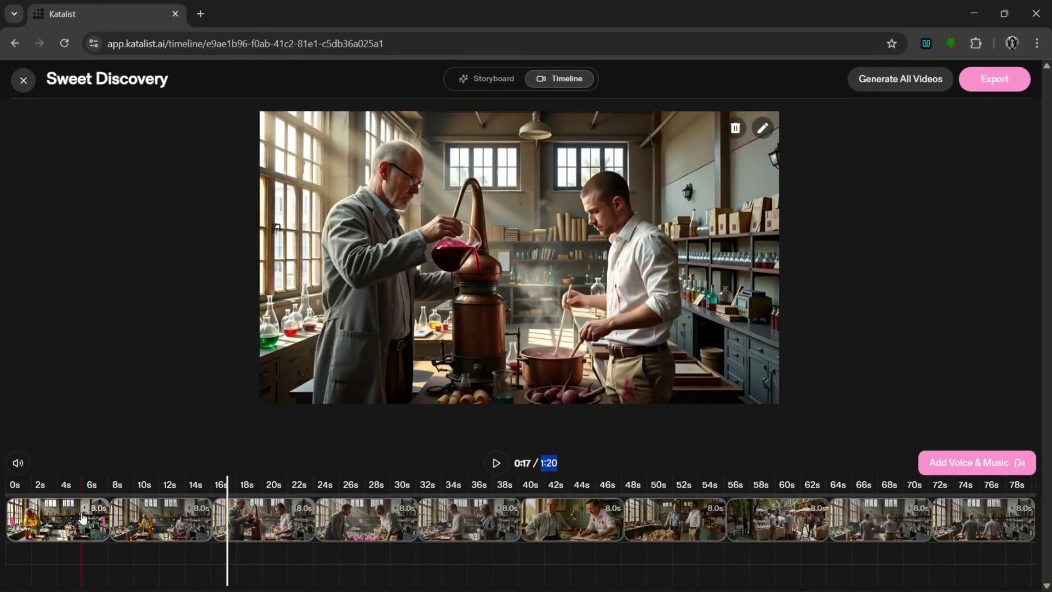
click(82, 518)
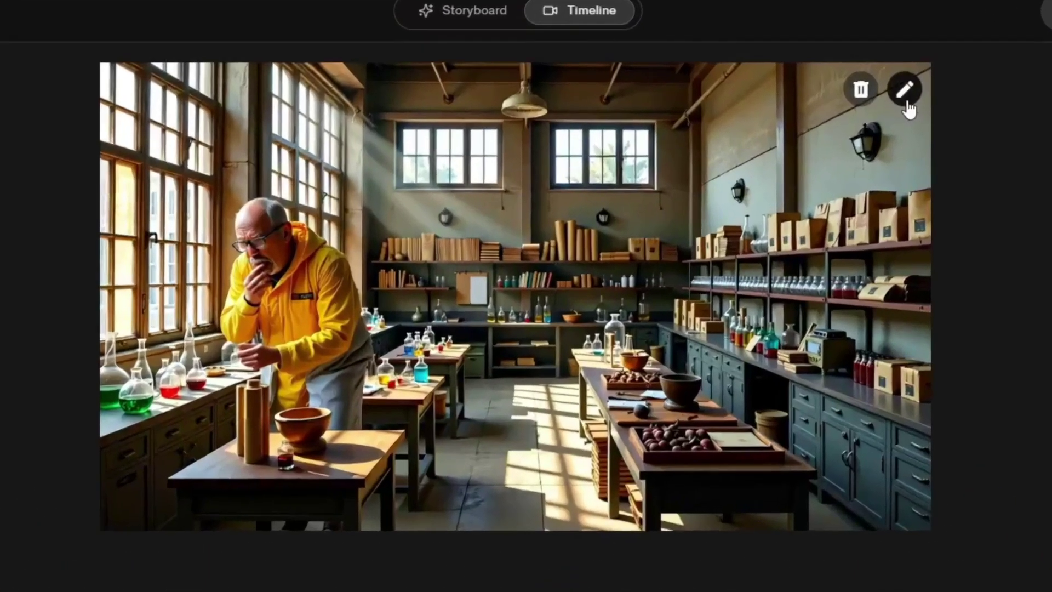
click(762, 128)
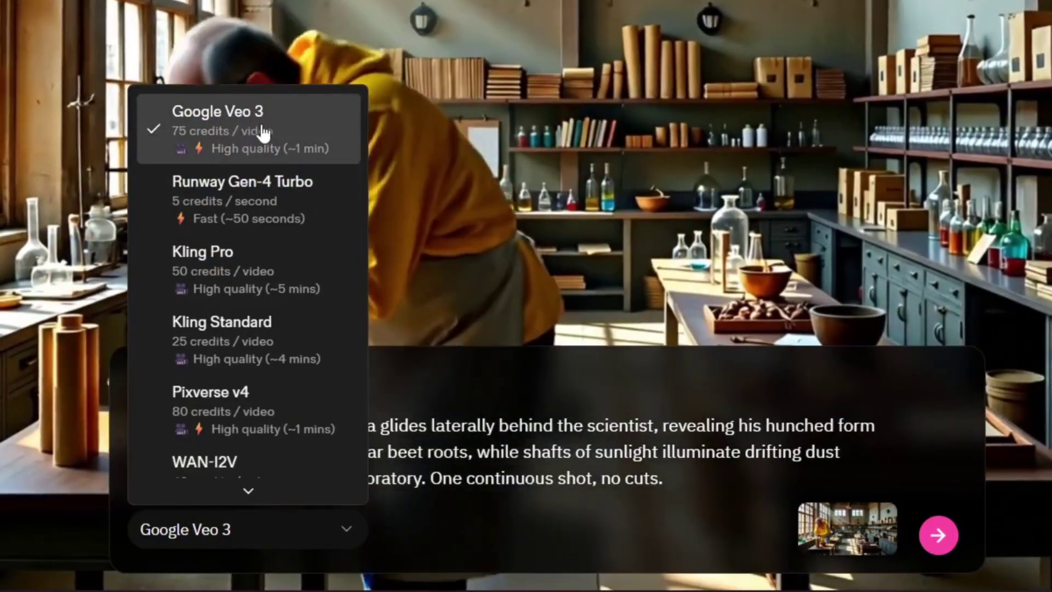
click(245, 132)
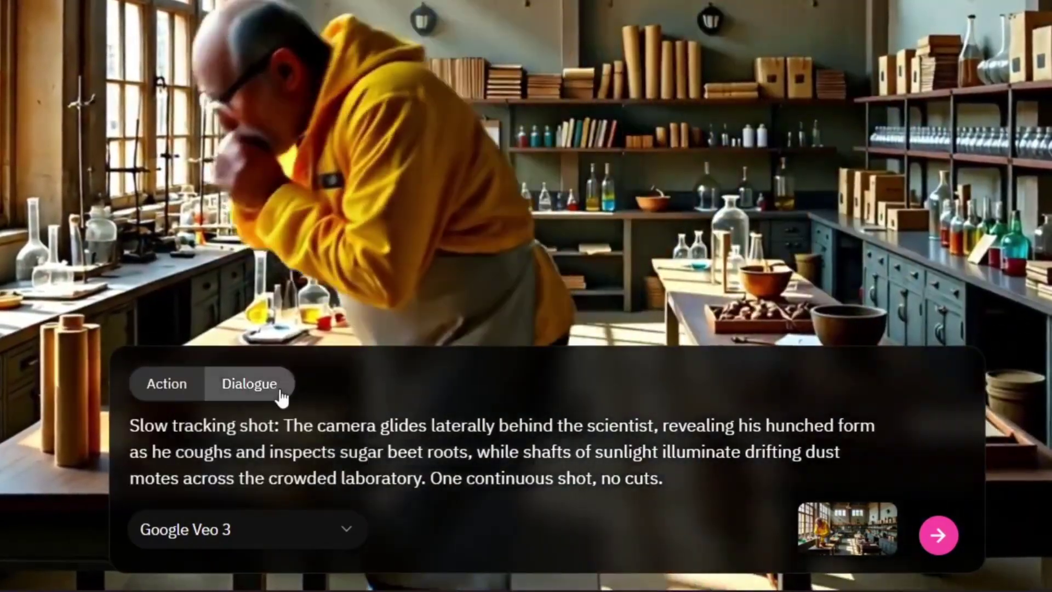
click(279, 393)
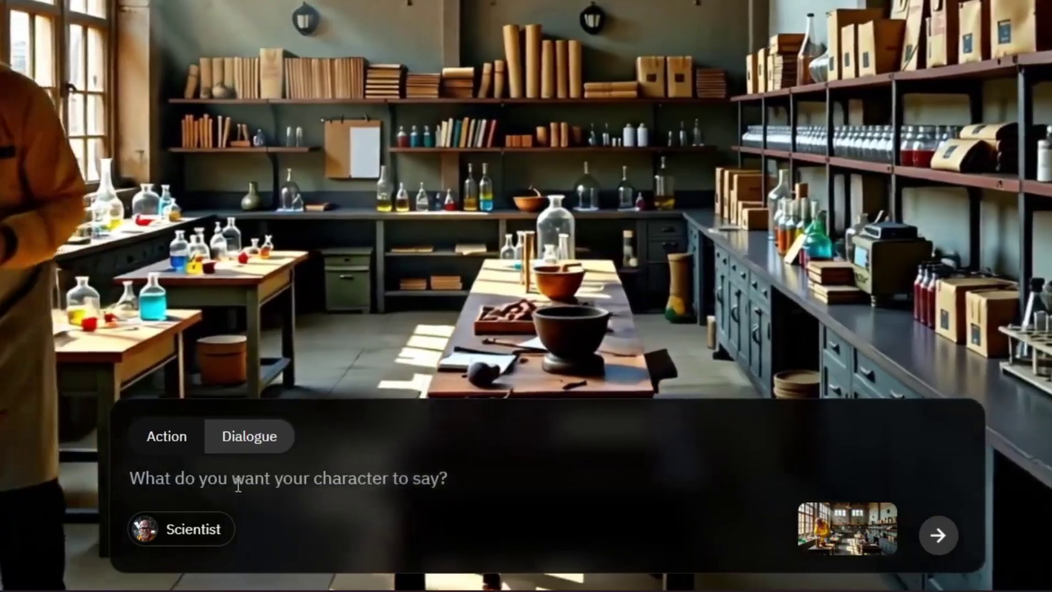
click(167, 437)
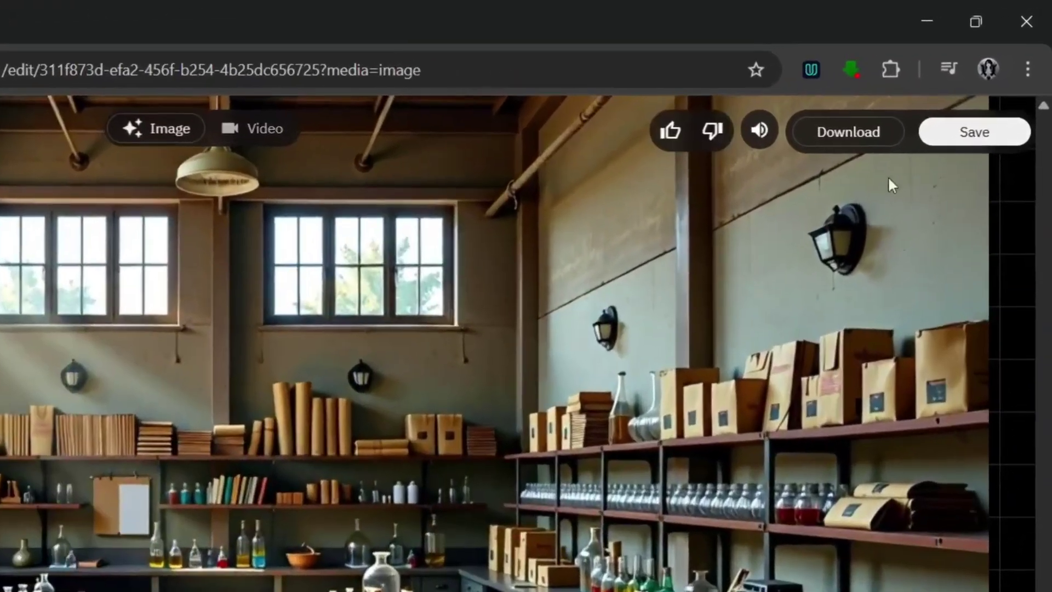
click(989, 140)
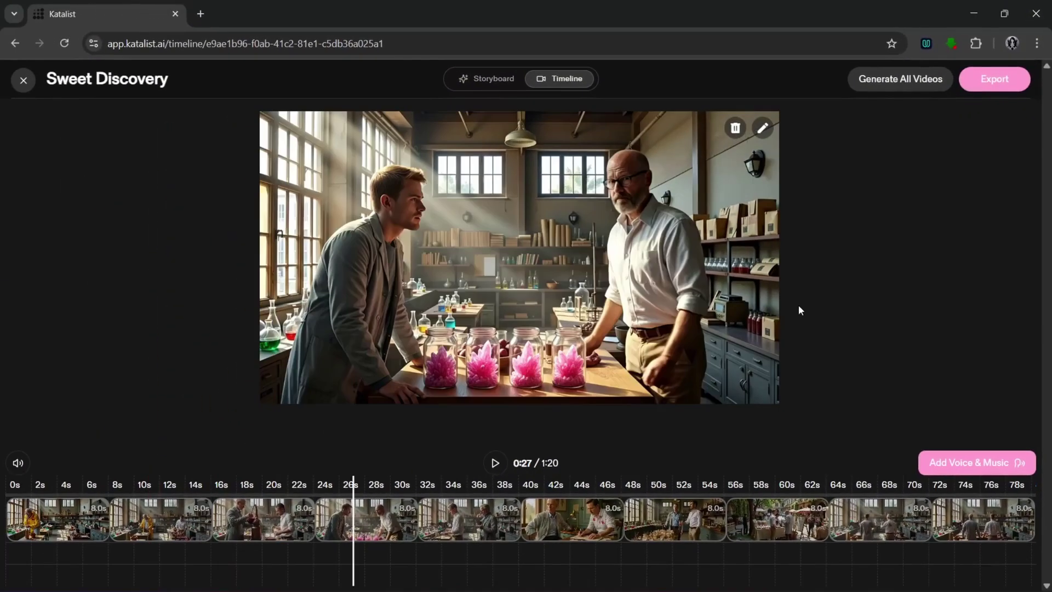
Export the whole Sweet Discovery project as a video, declining the template prompt
click(999, 91)
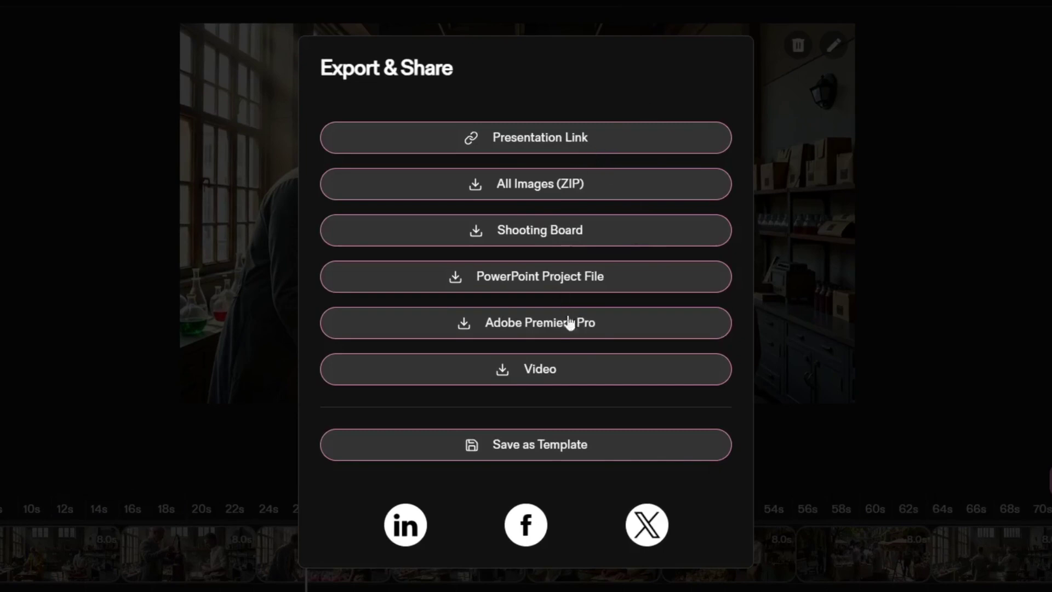
click(523, 377)
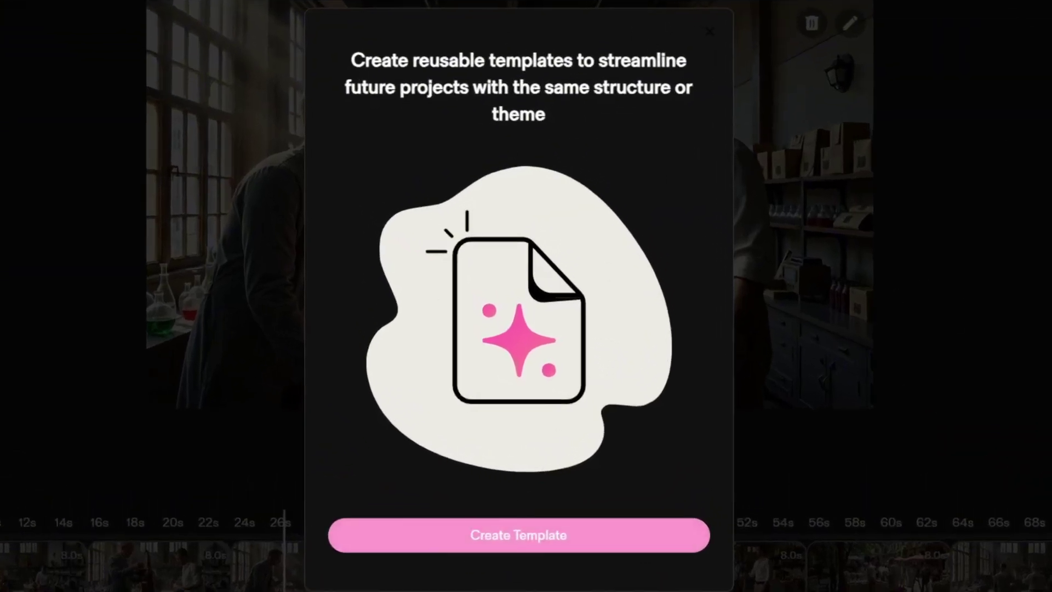
key(Escape)
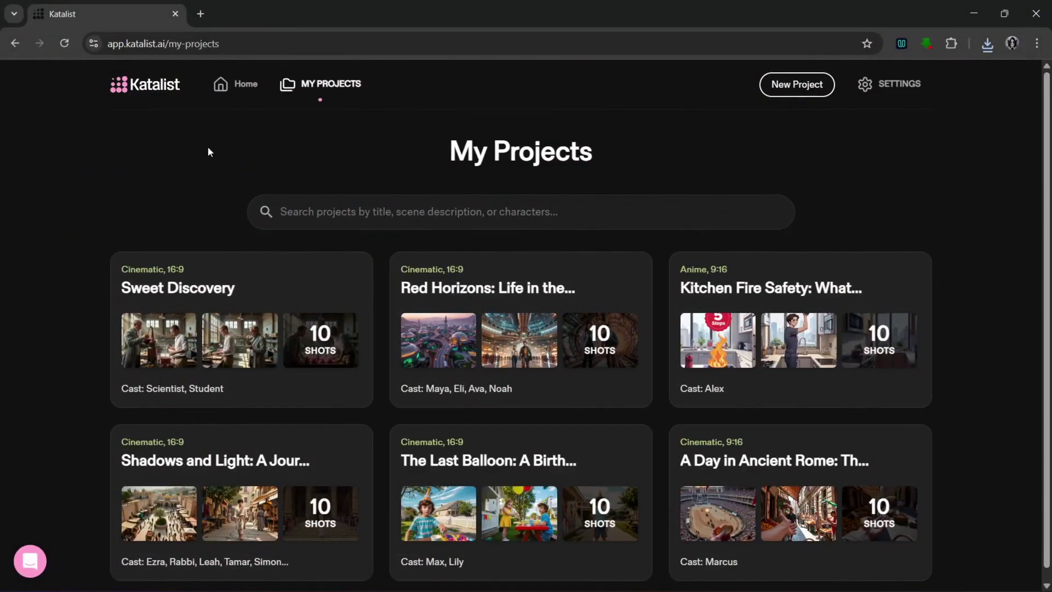
Return to the Katalist Home page from the top navigation bar
click(220, 86)
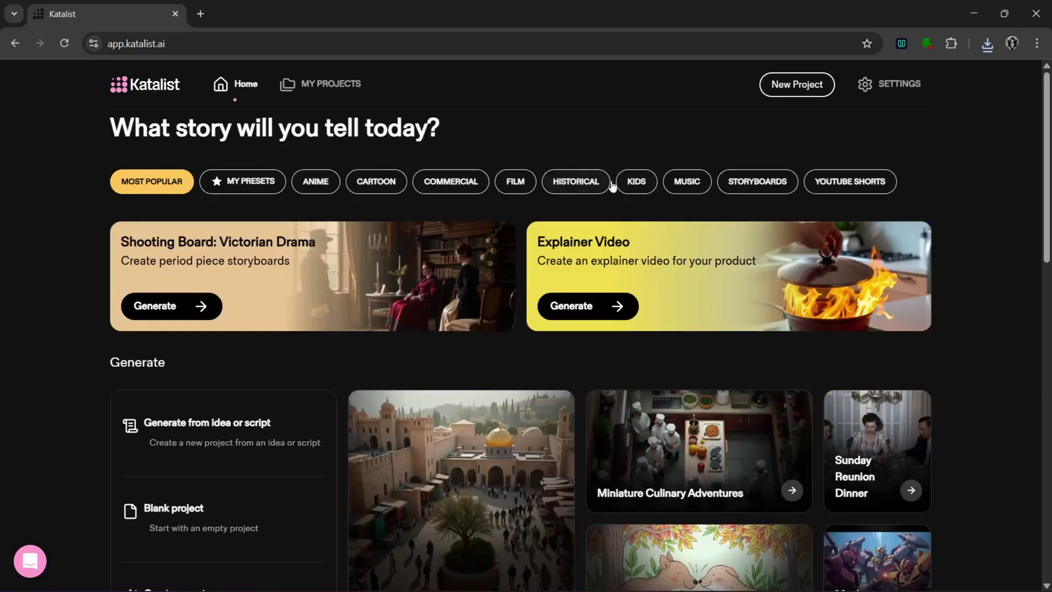